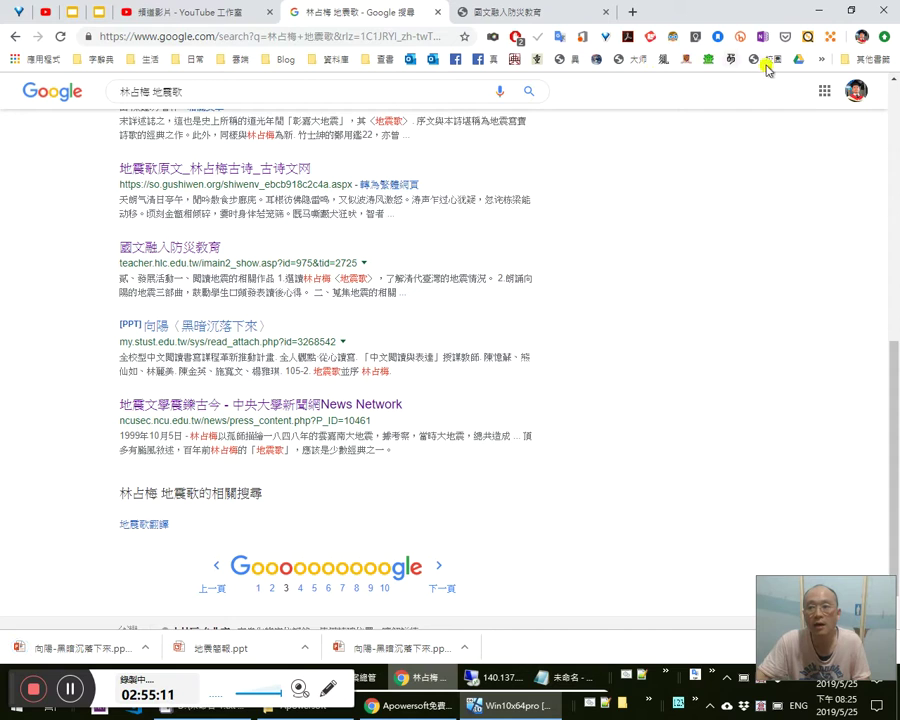
Step: Open Google Drive in a new tab and go to the 教材講義 folder inside 教學
middle_click(799, 60)
click(640, 13)
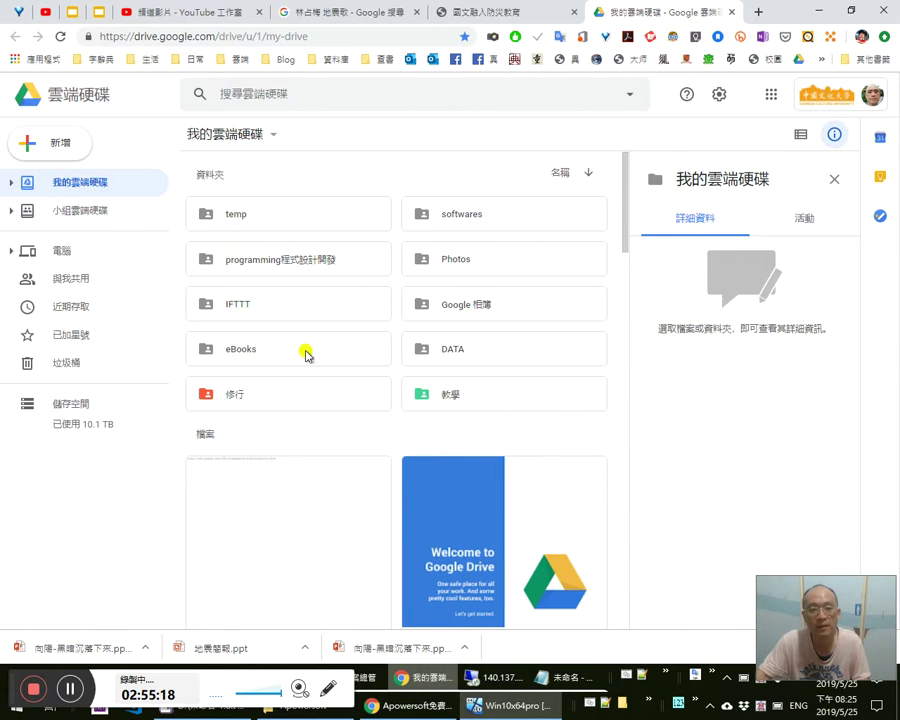
double_click(467, 397)
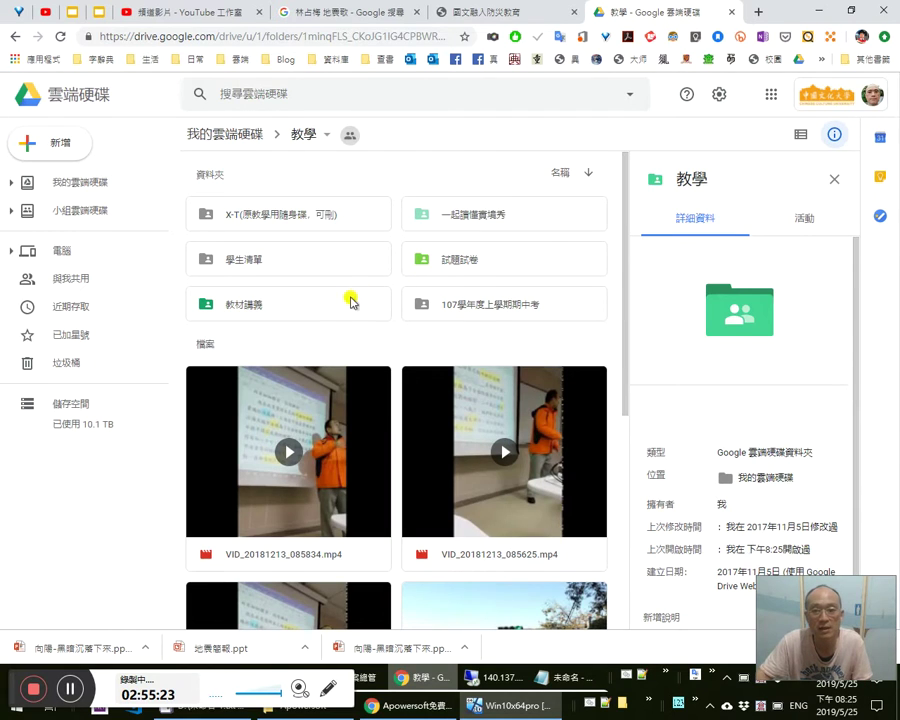
double_click(309, 304)
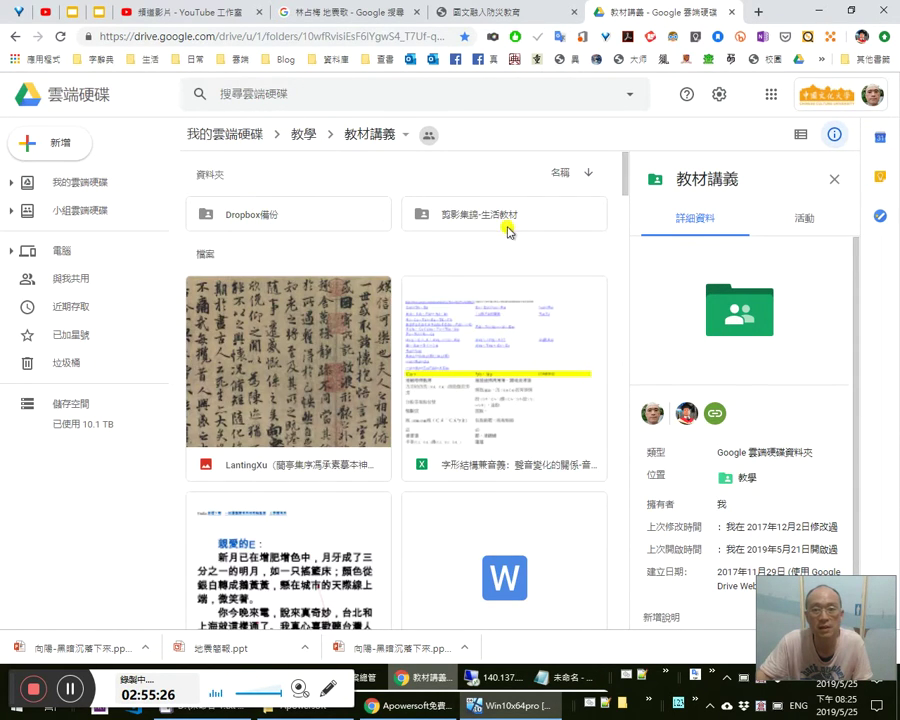
Step: Switch the 教材講義 folder to list layout and select the LantingXu image file
click(503, 211)
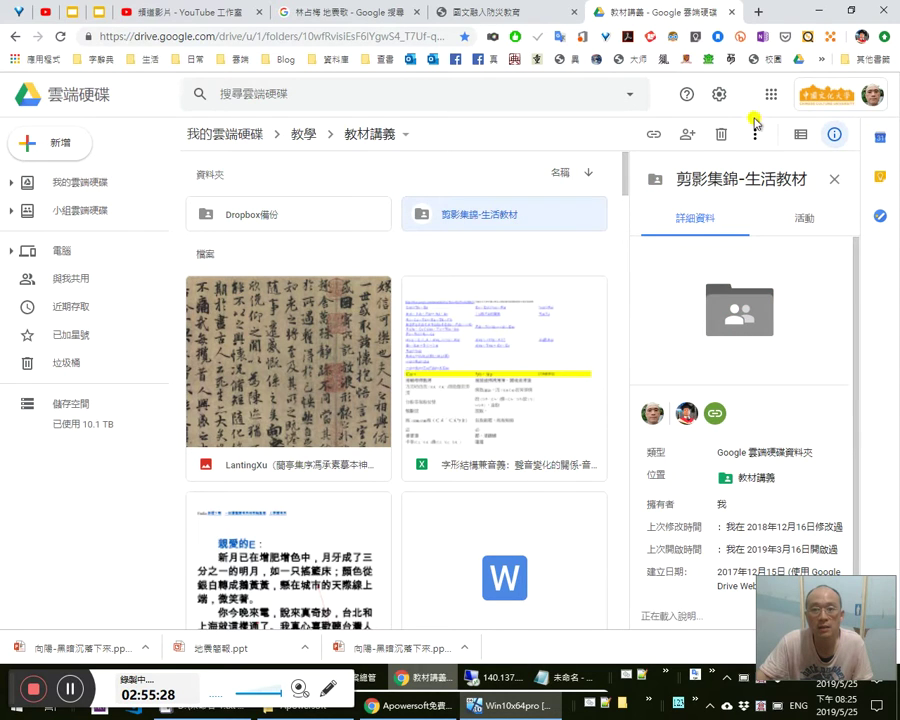
click(797, 135)
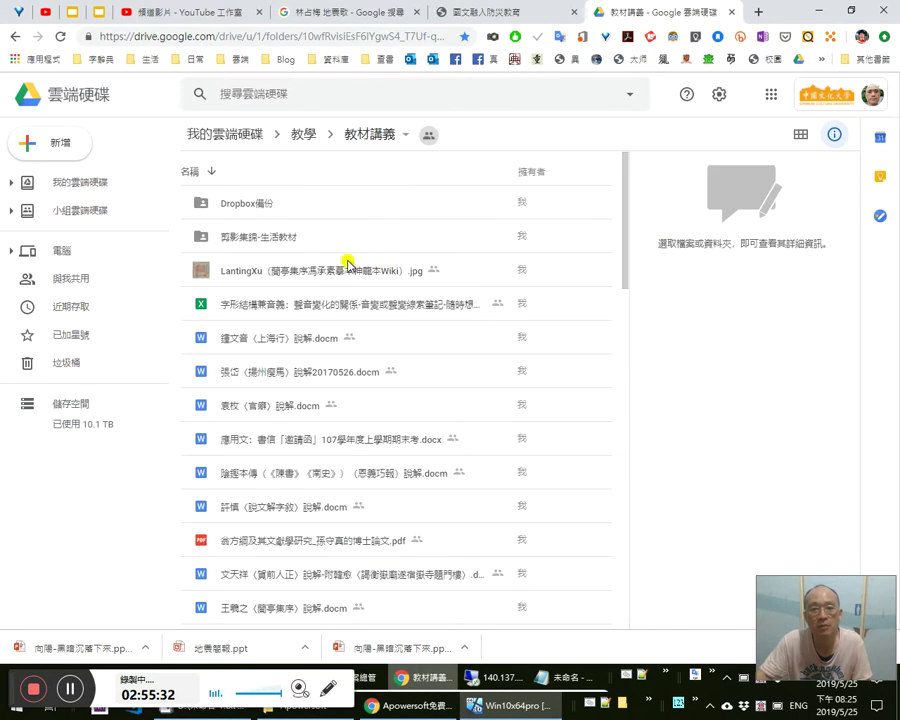
click(287, 198)
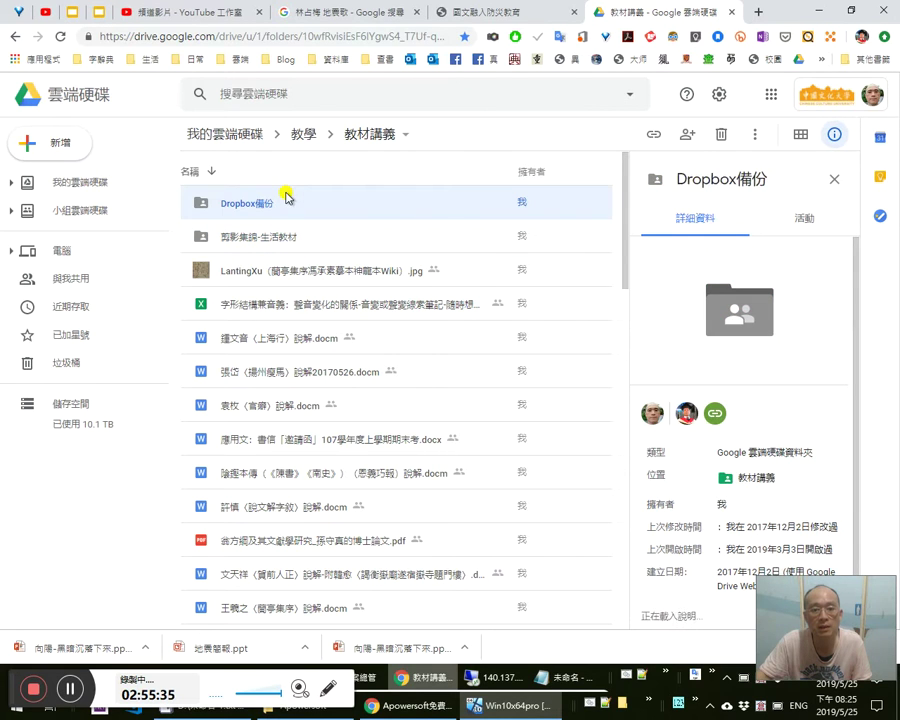
click(269, 276)
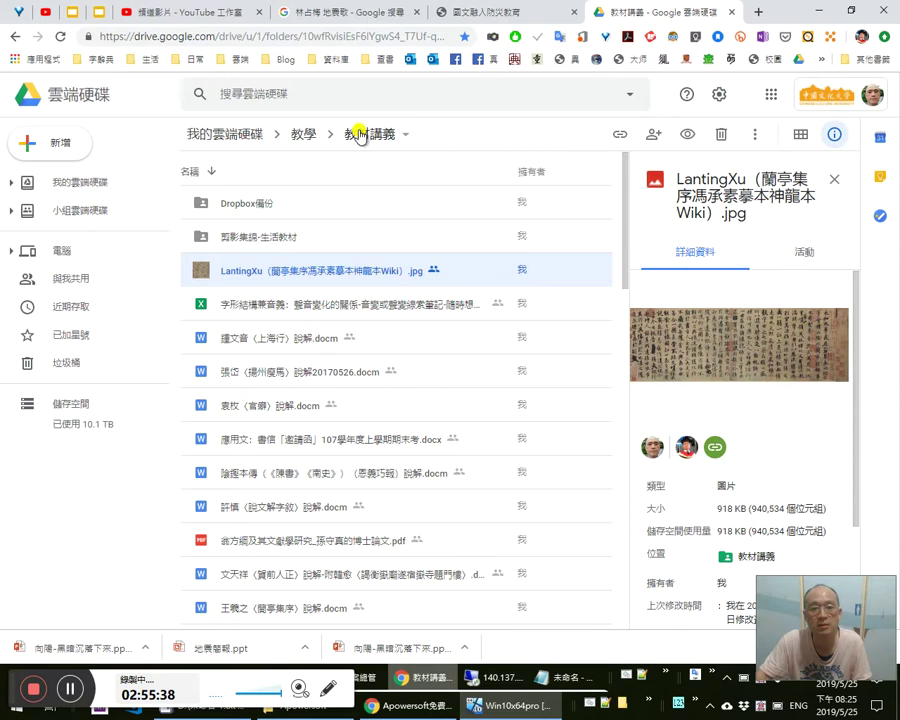
Step: Create a new folder named 參考資料 inside the 教材講義 folder
click(58, 145)
click(78, 152)
text(ihk)
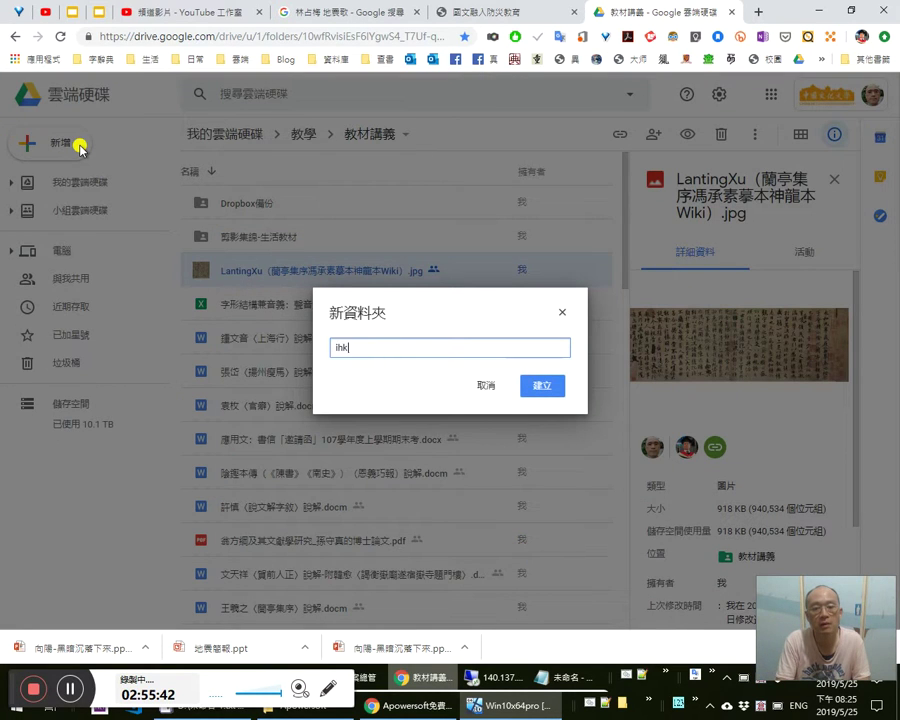
text(參考)
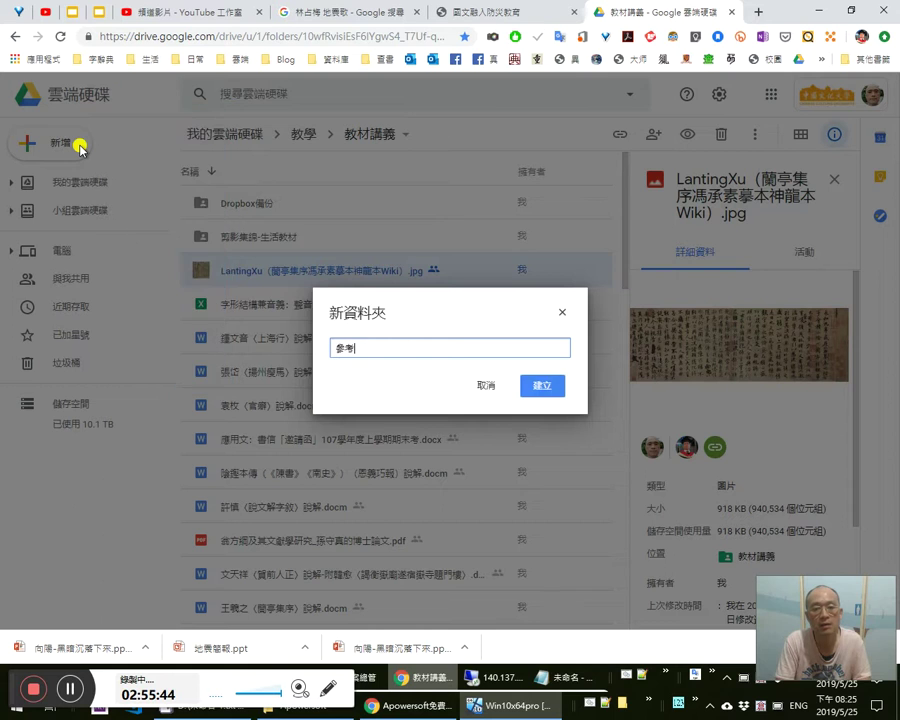
text(資料室)
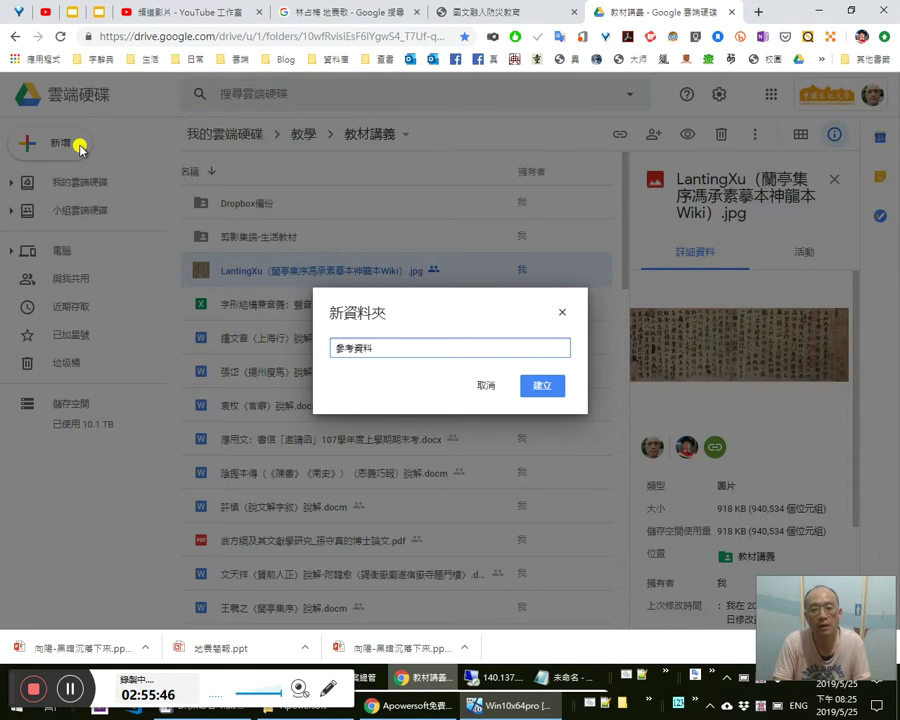
key(Return)
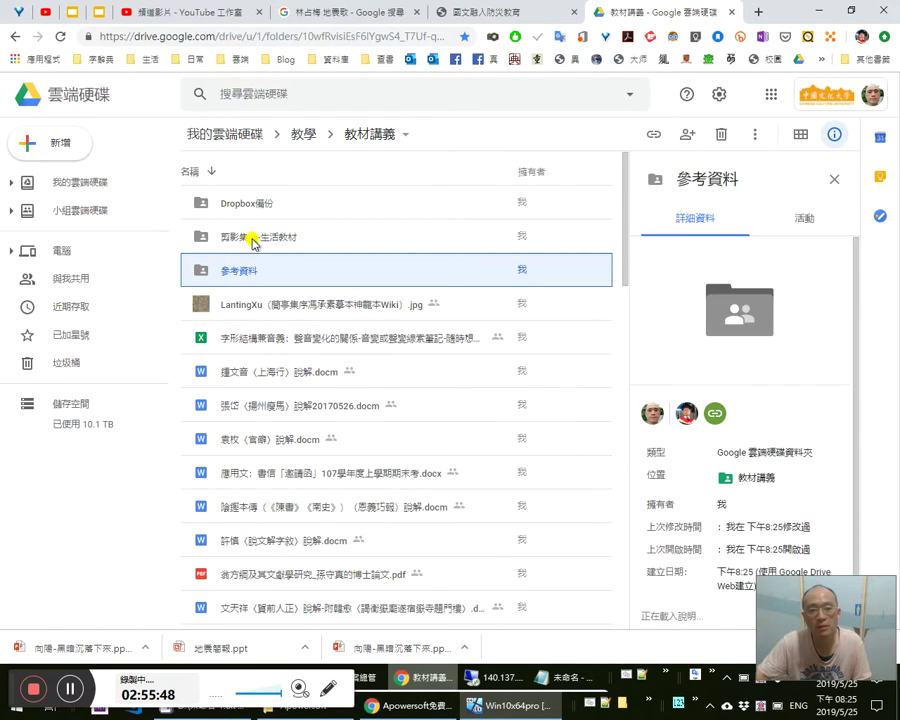
Step: Upload the 地震簡報 and 向陽-黑暗沉落下來 presentations from the X: drive into the 參考資料 folder
double_click(288, 269)
key(alt+Tab)
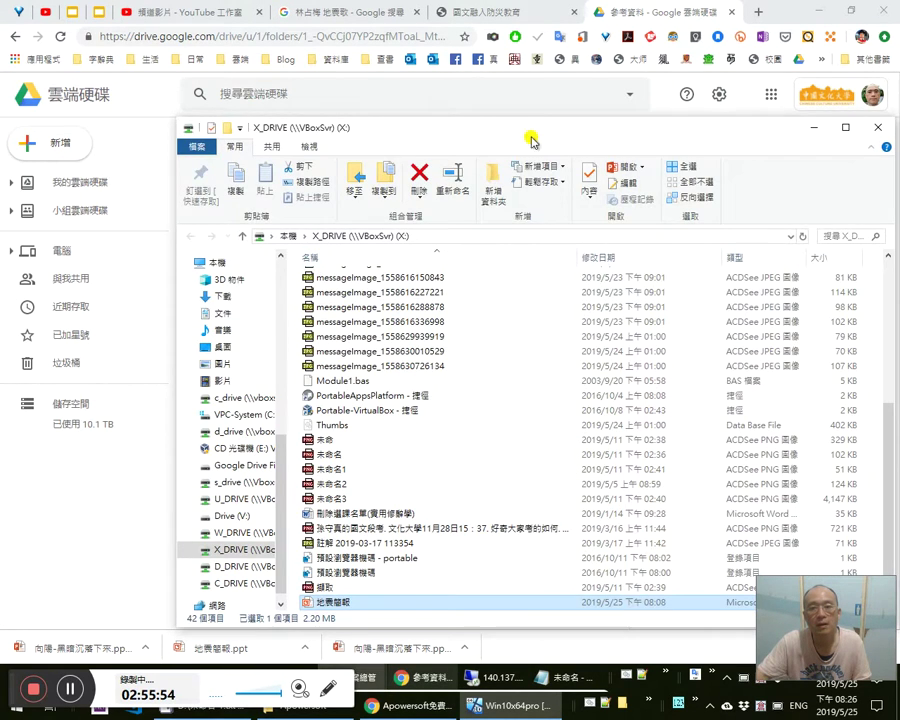
drag(532, 133, 721, 104)
scroll(560, 555, down, 1)
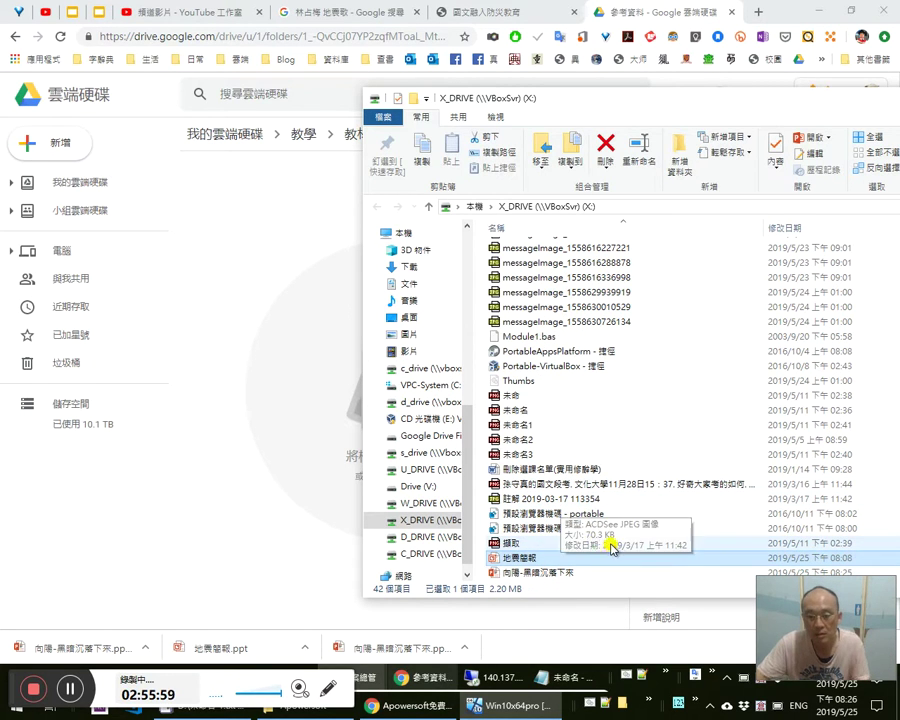
ctrl+click(544, 573)
drag(492, 559, 255, 496)
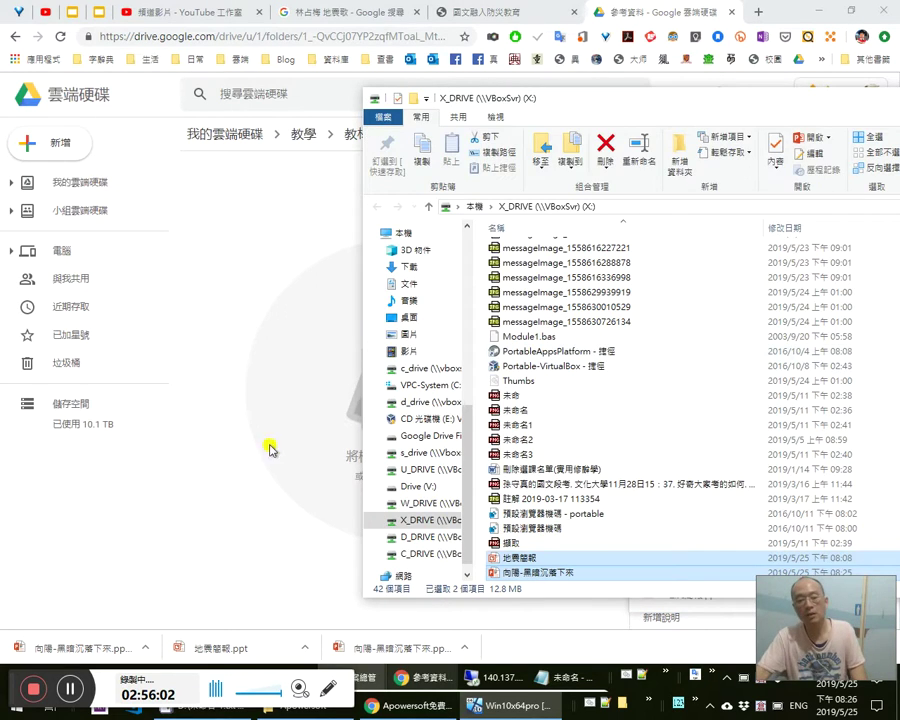
Step: View the Google search results for 代詞性助詞 in the remote desktop's browser, then return to the local desktop
click(375, 6)
click(372, 6)
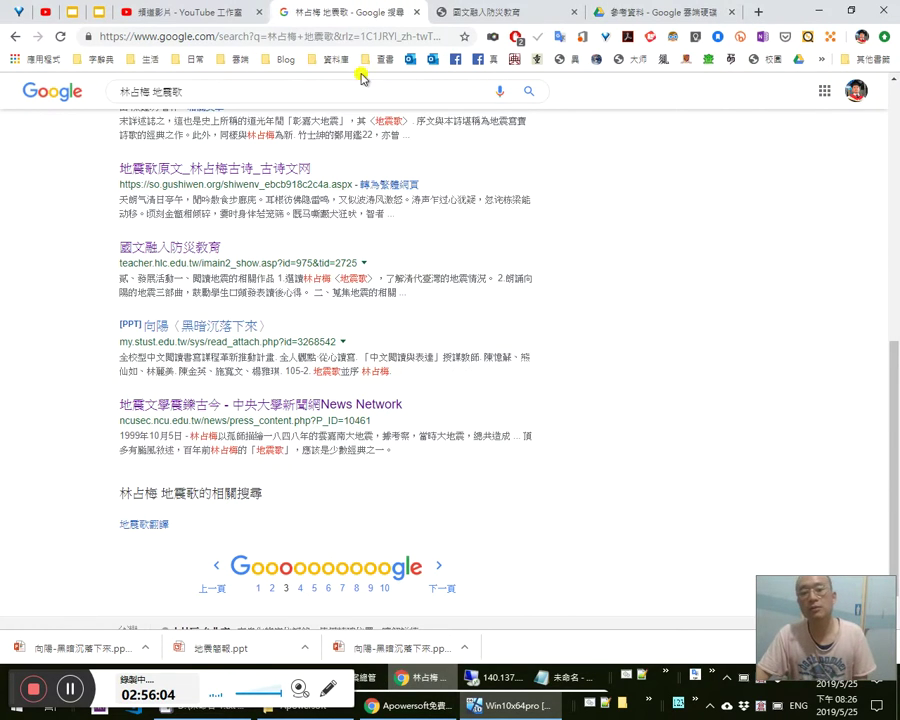
click(491, 677)
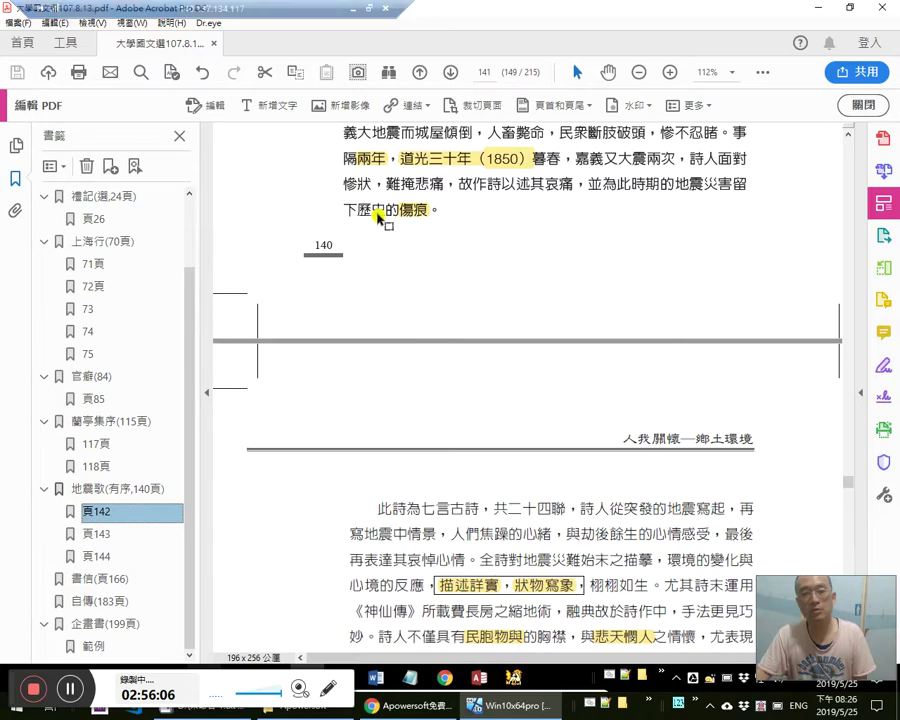
key(alt+Tab)
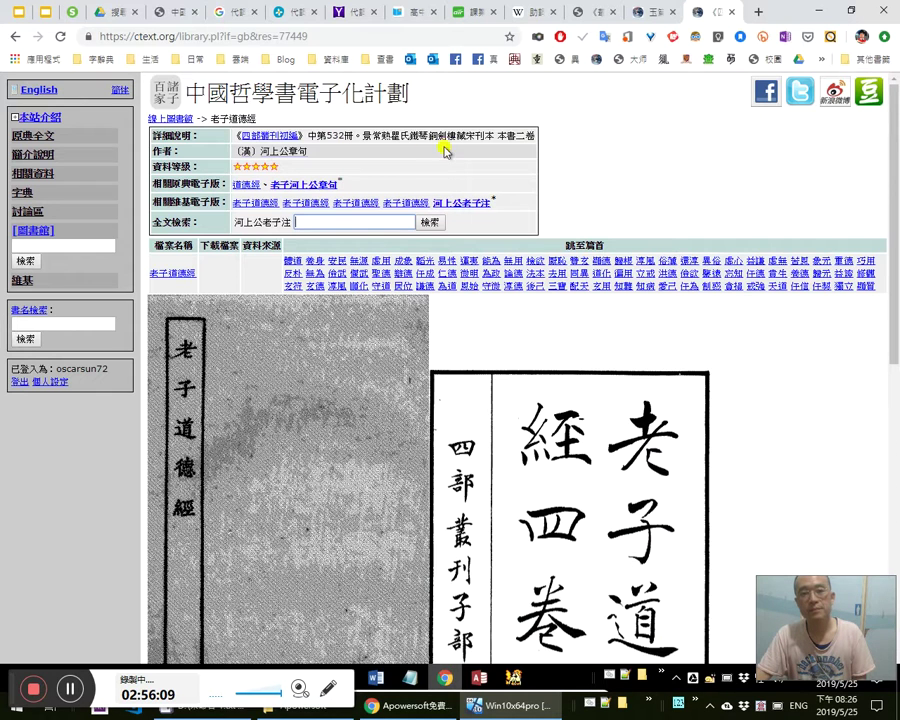
click(222, 13)
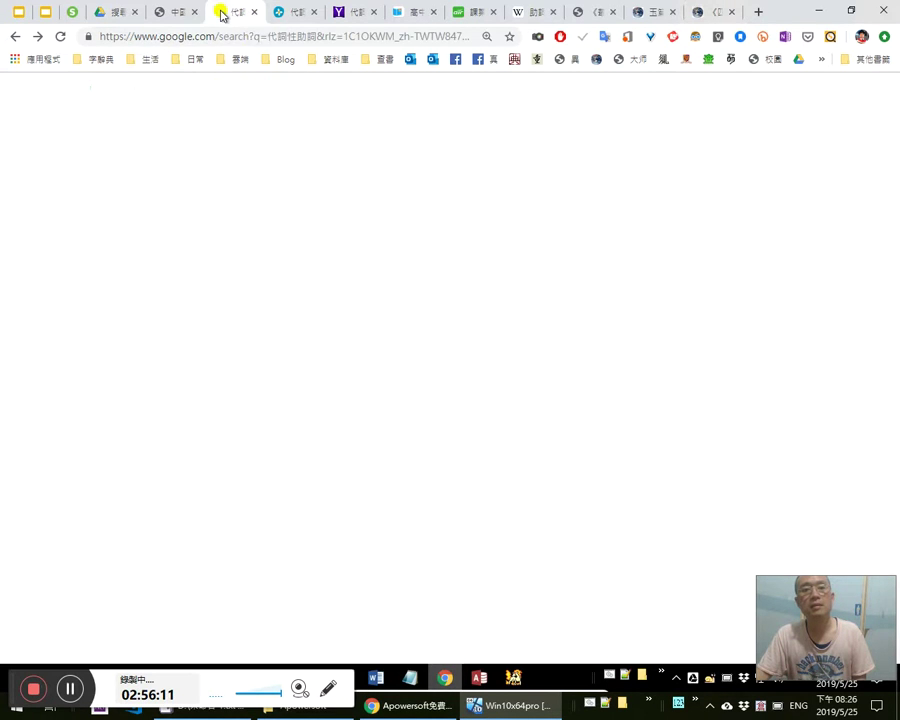
mouse_move(312, 8)
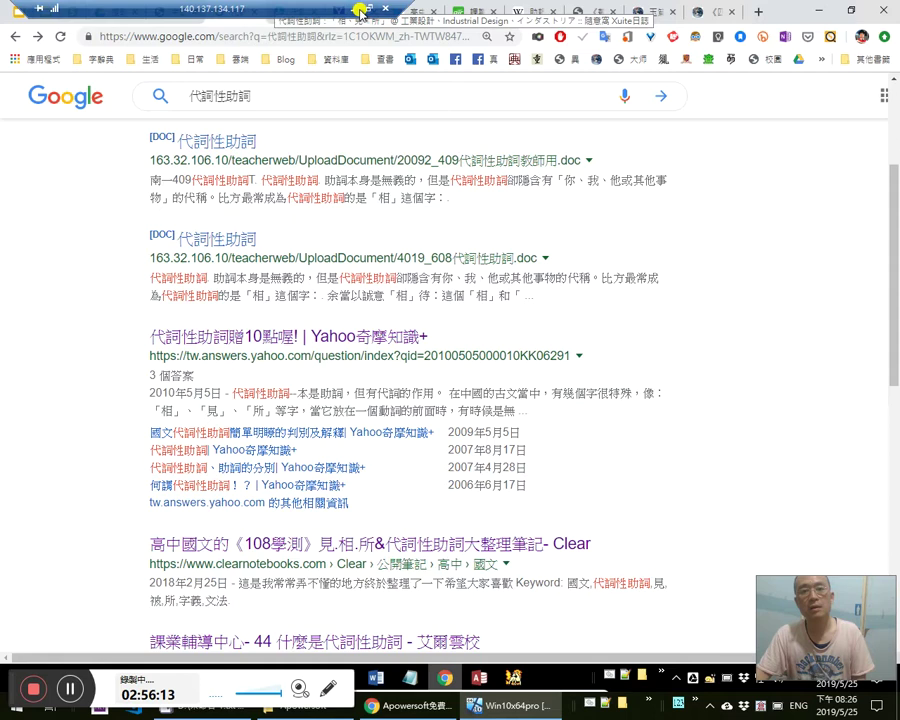
click(354, 10)
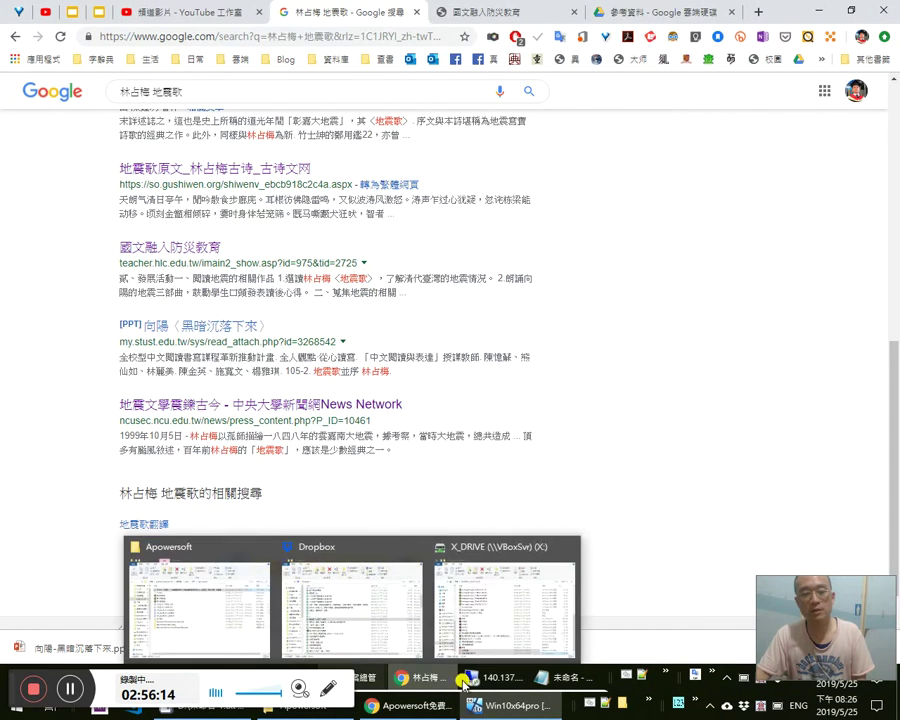
Step: Switch to the 地震歌 commentary document in Word and go to the poem's preface at its beginning
key(alt+Tab)
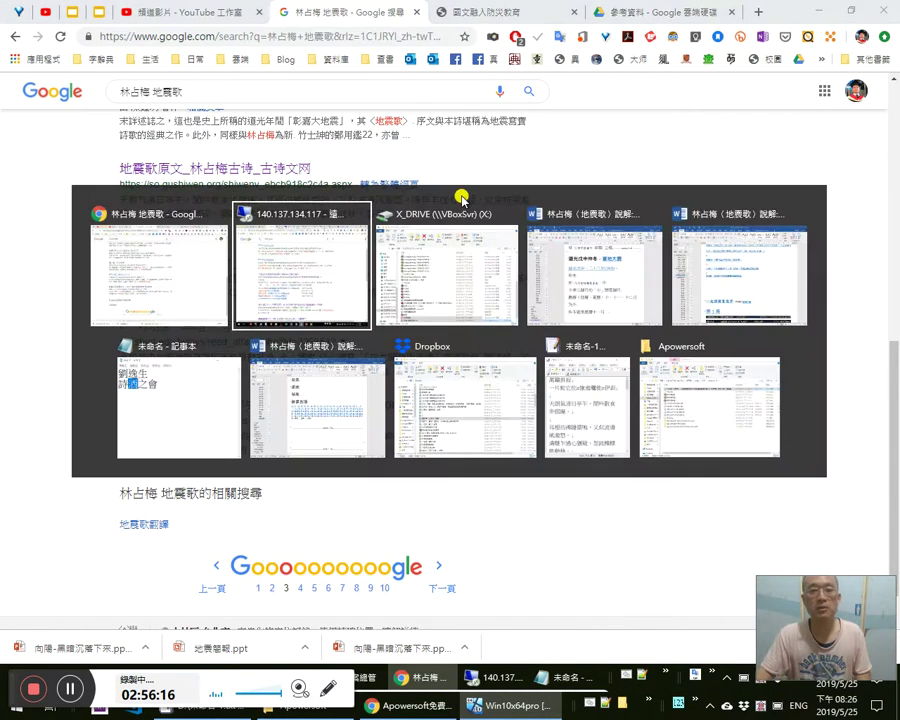
key(alt+Tab)
key(alt+Tab)
key(ctrl+Home)
scroll(527, 283, down, 3)
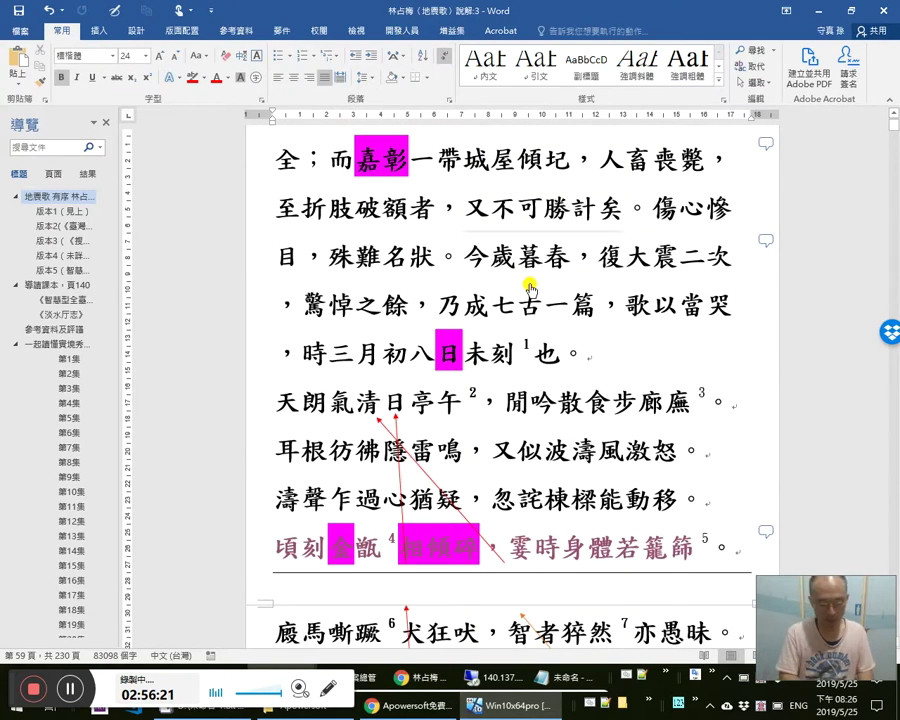
Step: Search the commentary document for the character 相, starting from the poem's preface
key(ctrl+h)
text(db)
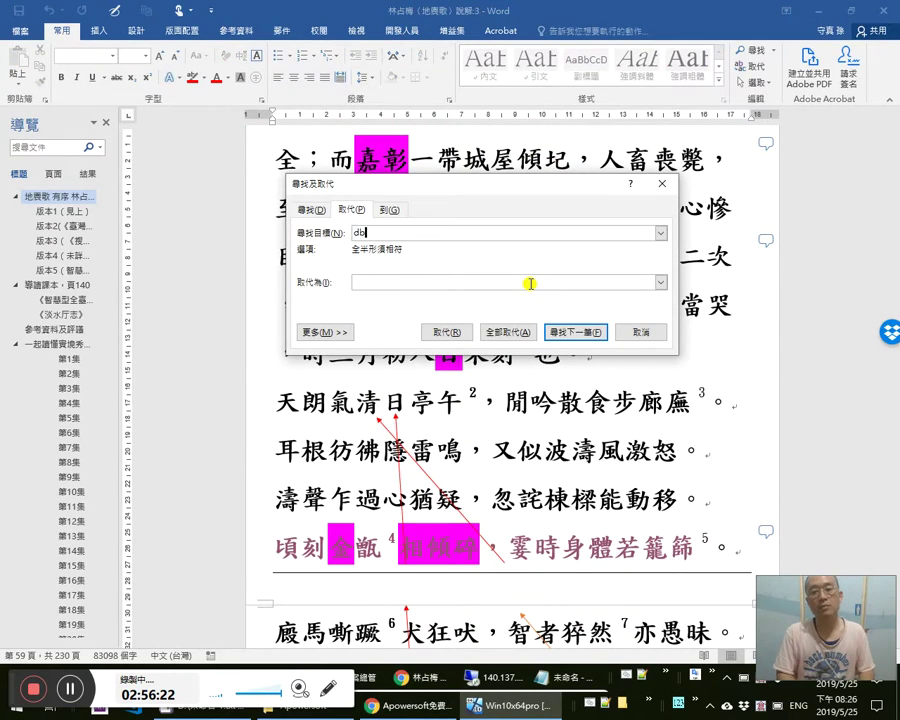
key(BackSpace)
key(BackSpace)
text(相)
key(Return)
key(Escape)
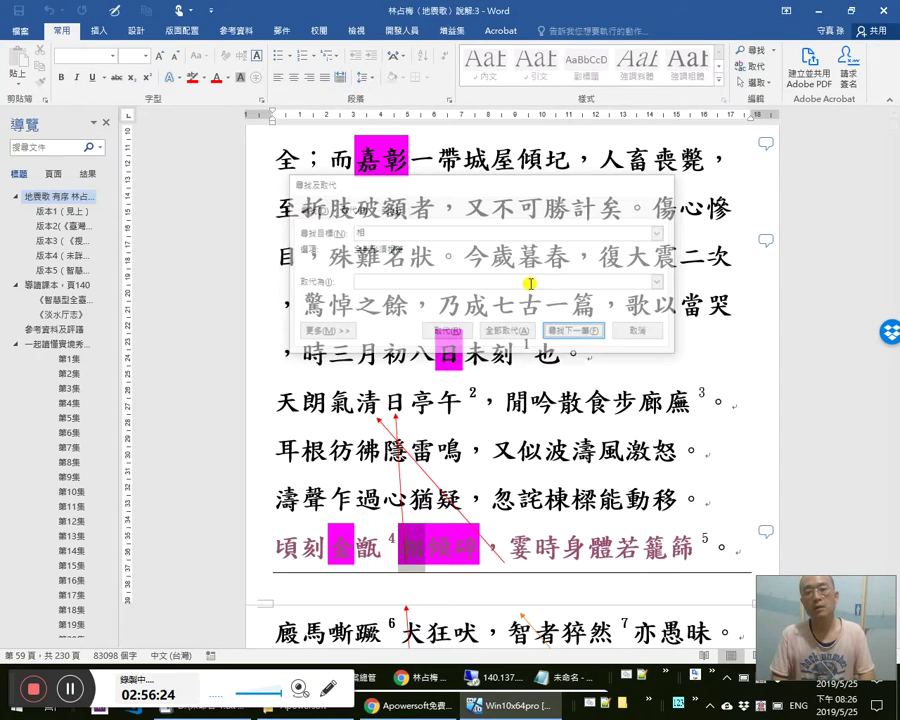
key(Escape)
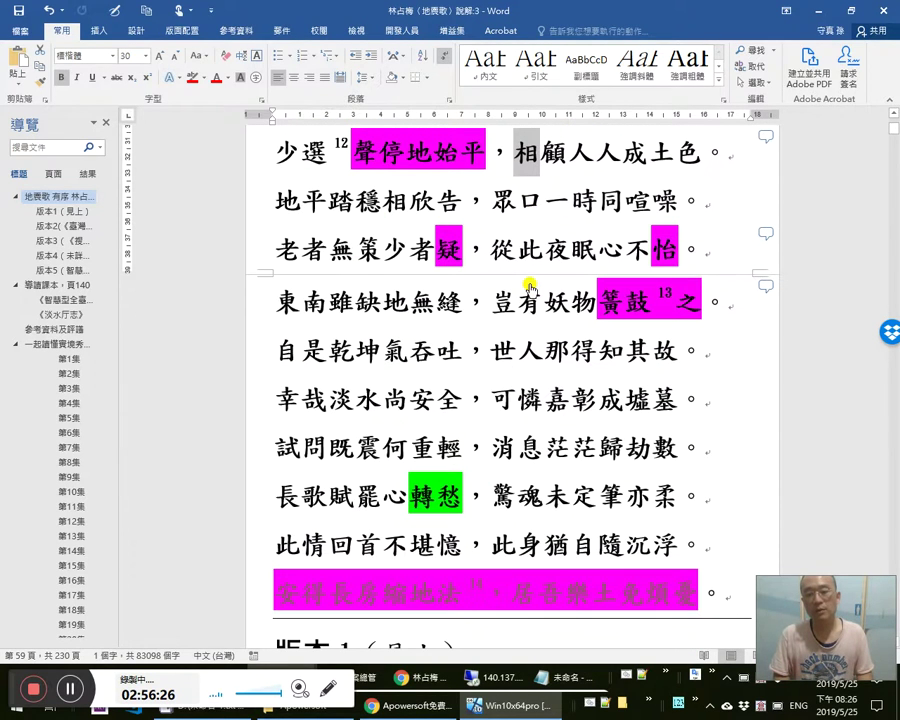
Step: Step through further occurrences of 相 into the version 2 text, and go back to the 相顧 line of the poem
key(Left)
key(shift+Right)
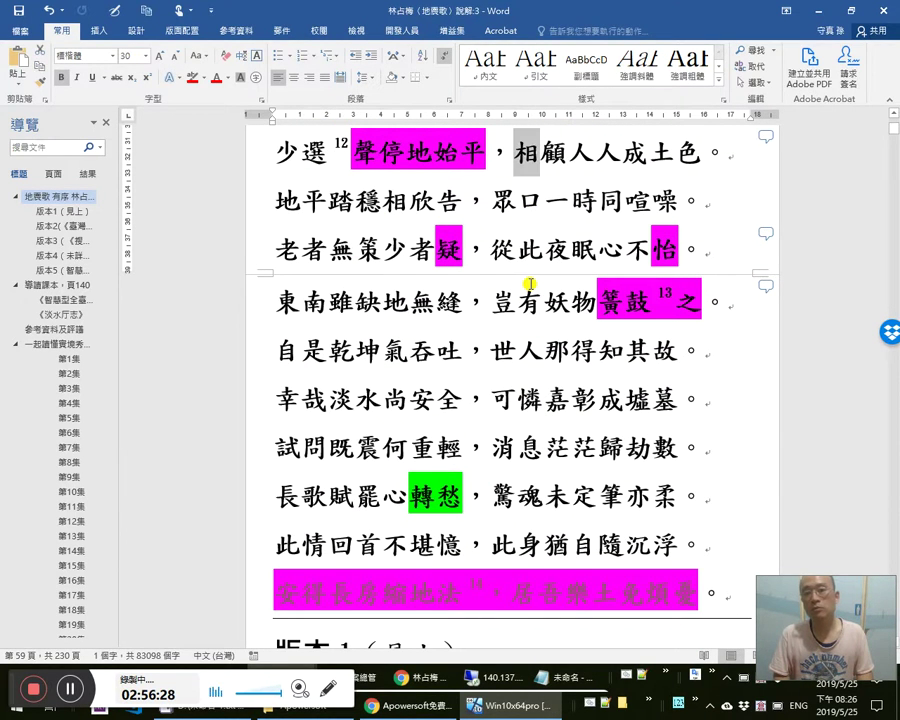
key(shift+F4)
key(Left)
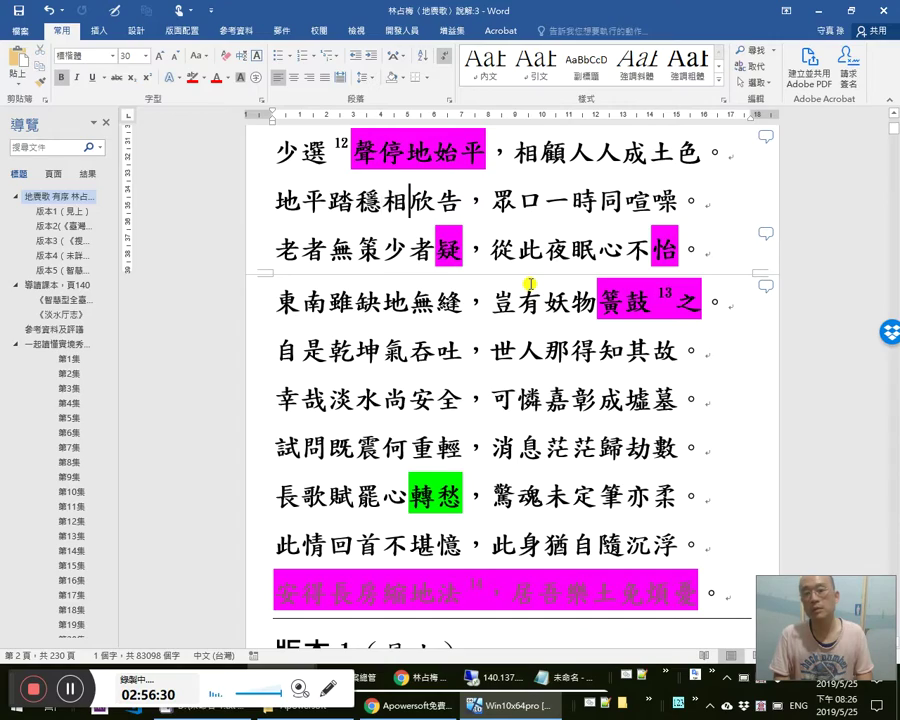
key(shift+F4)
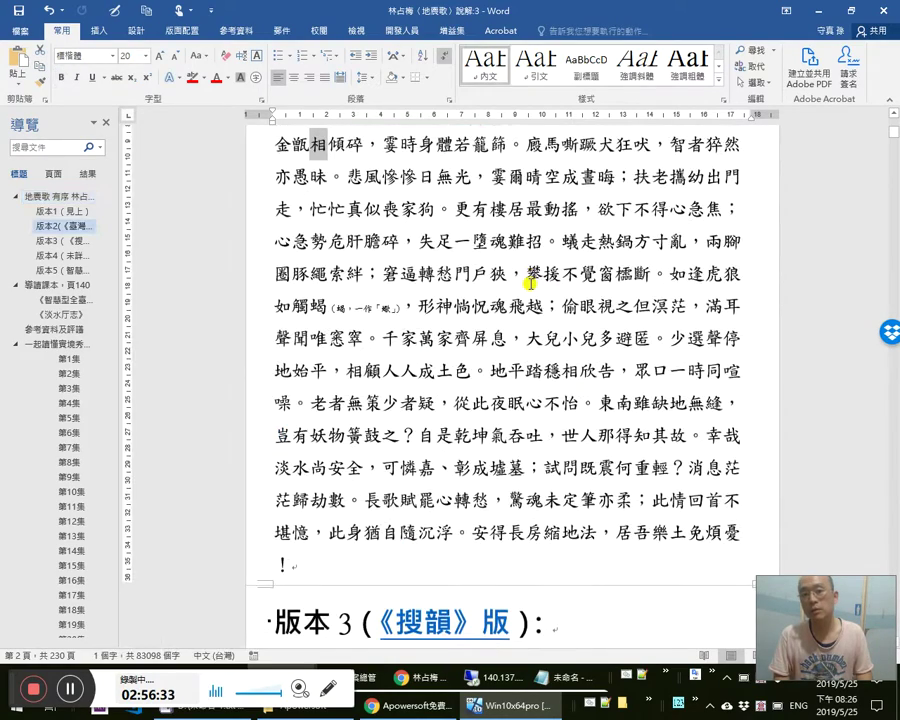
scroll(530, 285, up, 12)
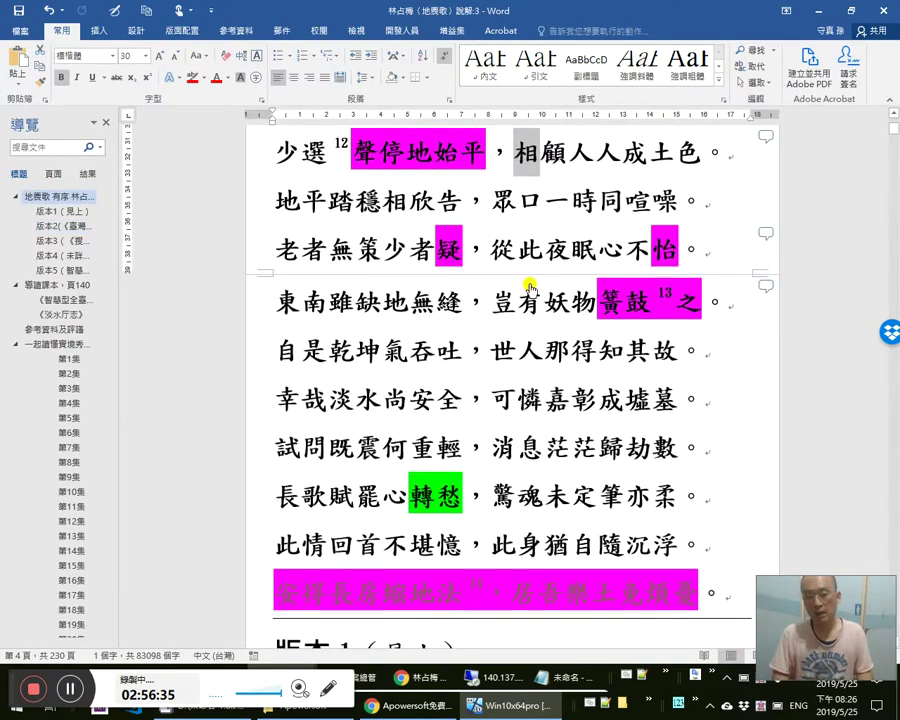
Step: Search the document from its beginning for the character 所
key(ctrl+Home)
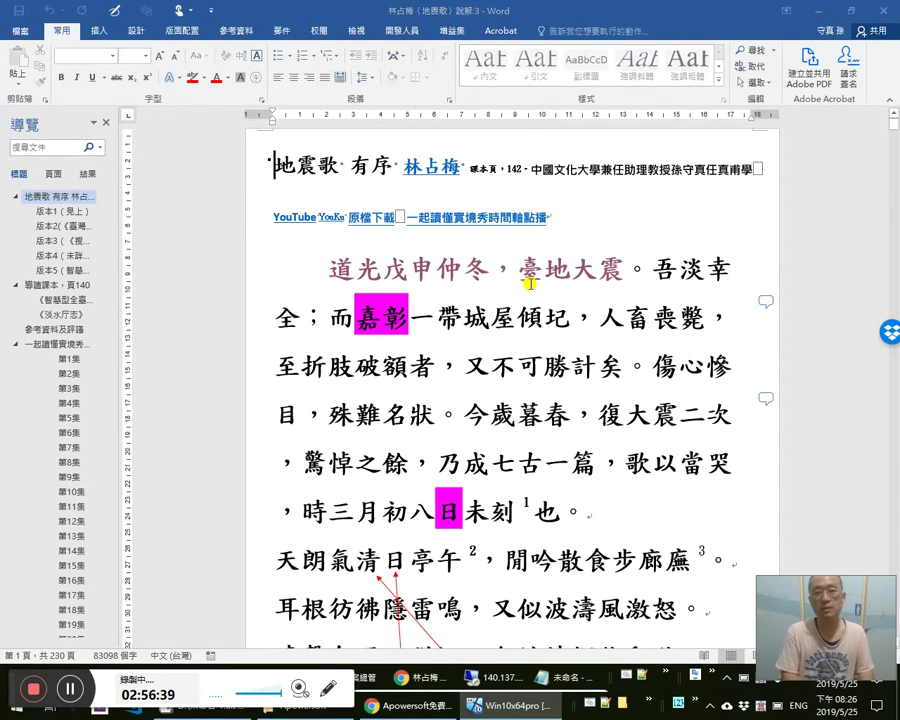
key(ctrl+h)
key(Return)
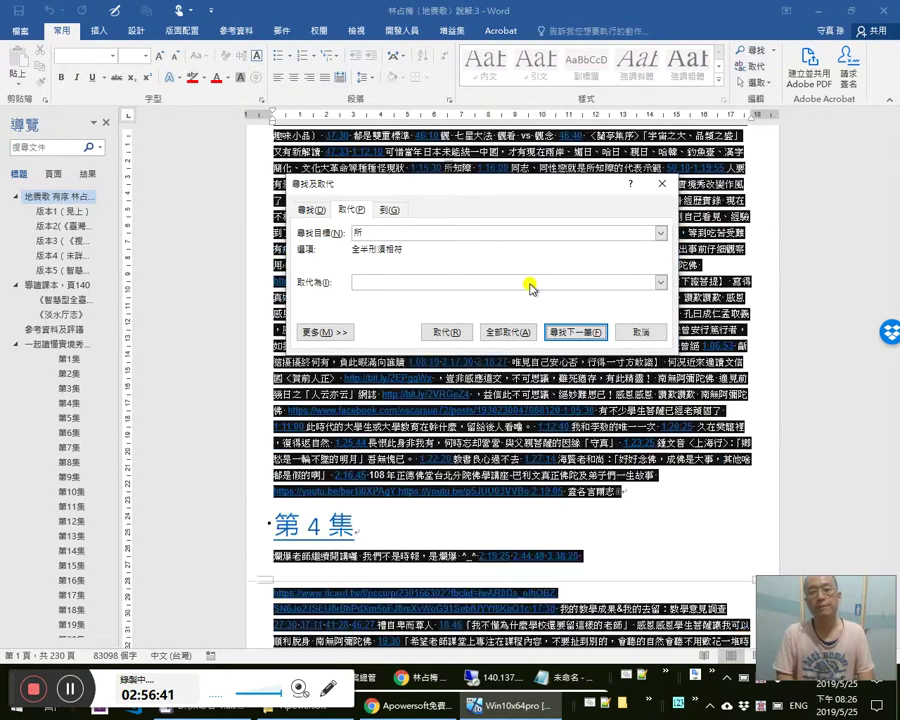
key(Escape)
Step: Return to the beginning of the document and search it for the character 見
key(ctrl+Home)
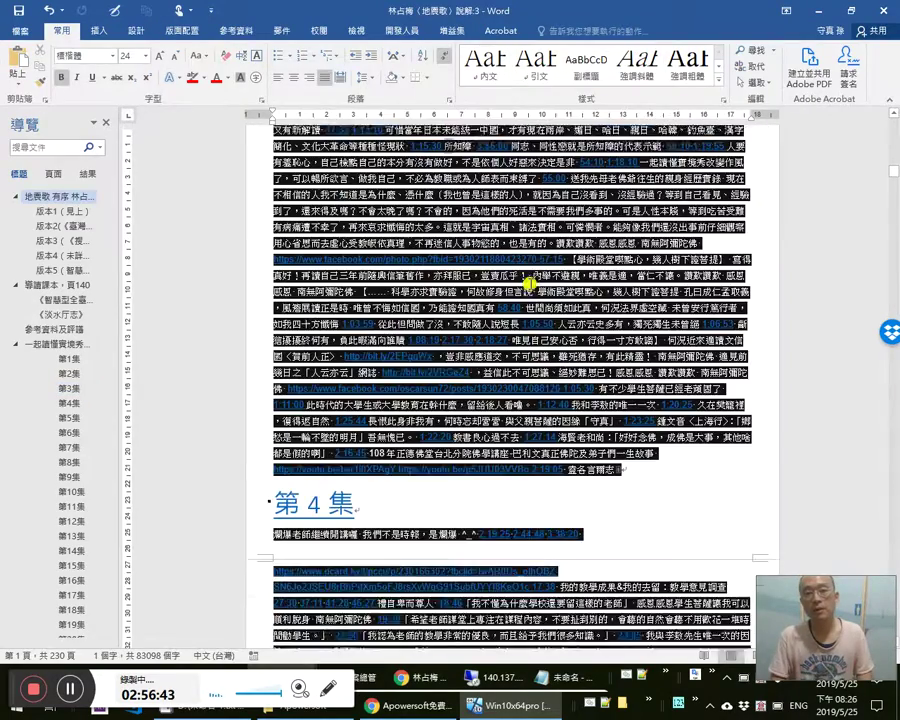
key(ctrl+h)
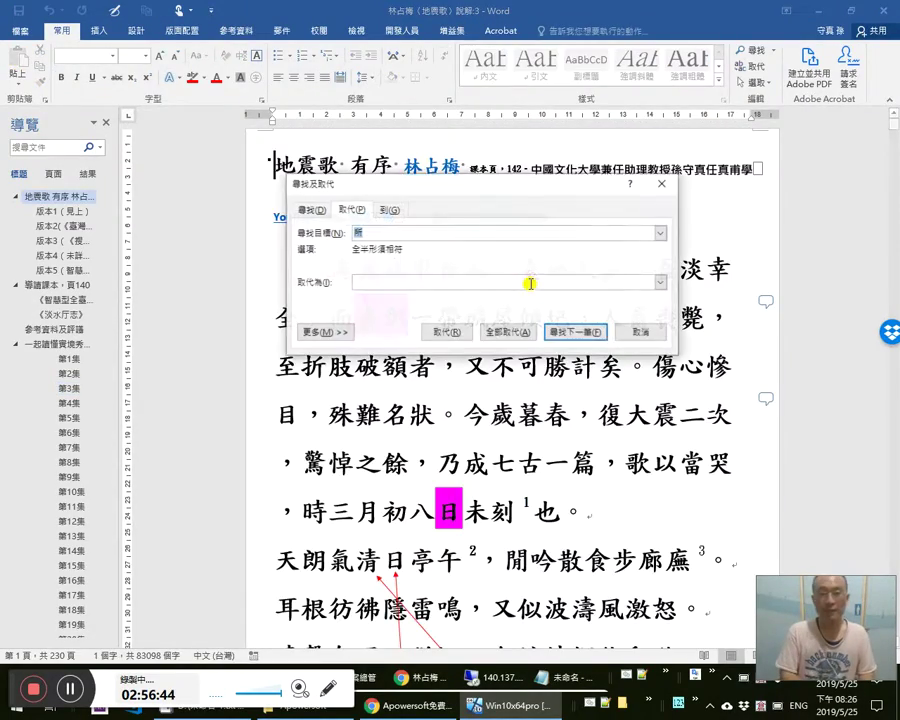
key(Return)
key(Escape)
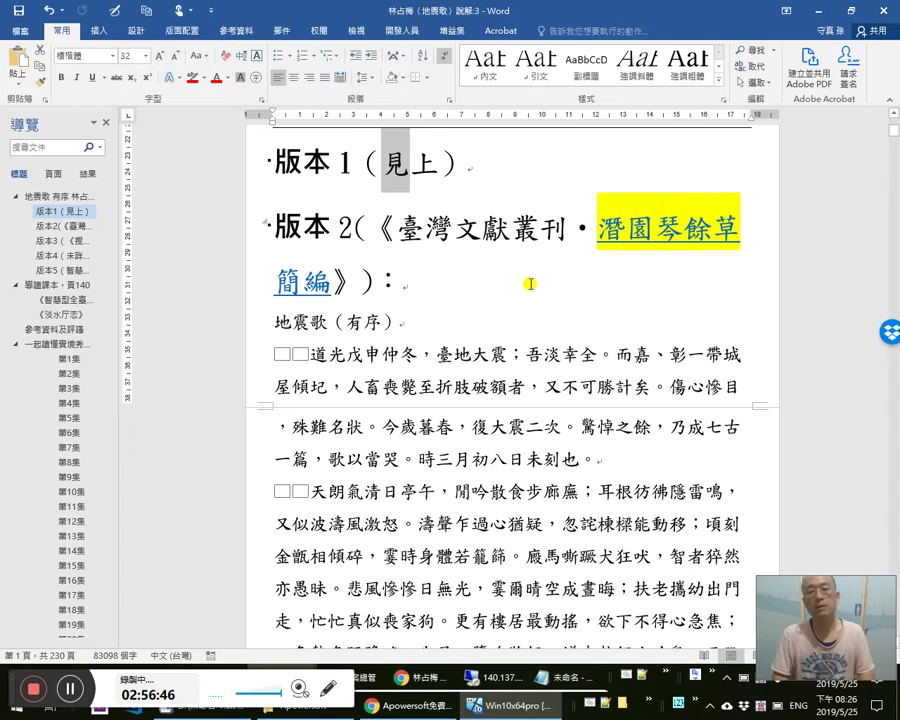
scroll(530, 285, down, 15)
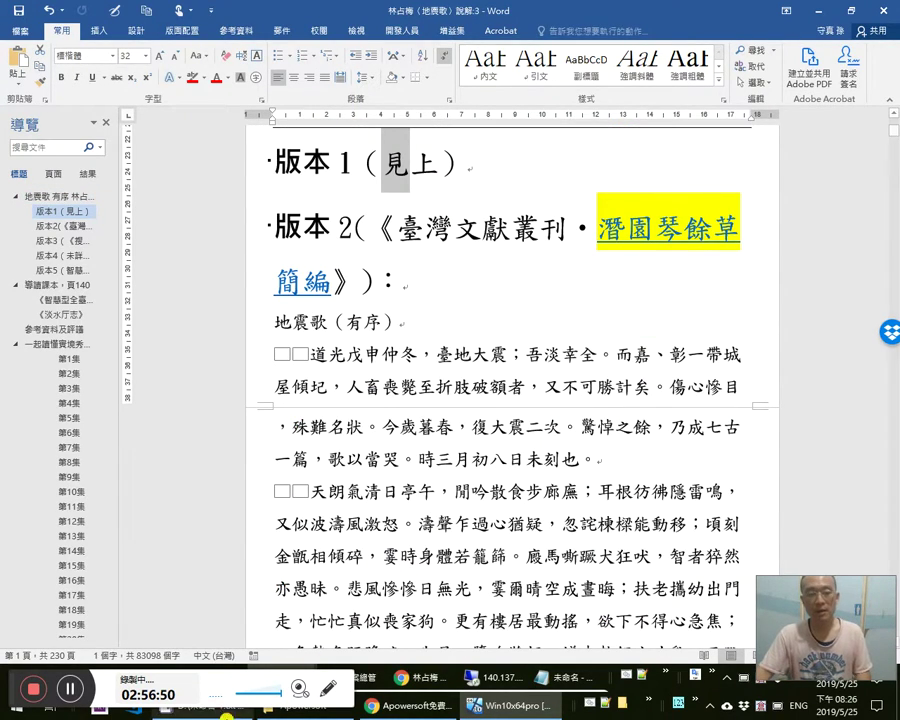
Step: Switch to Chrome, show the 參考資料 folder in Google Drive and dismiss the upload notice
mouse_move(130, 697)
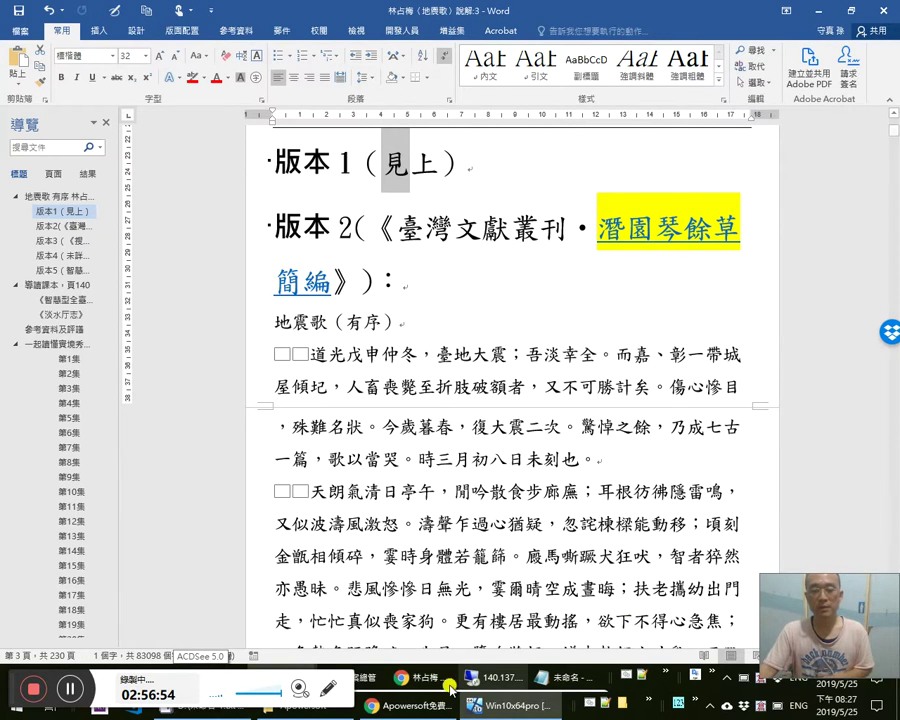
mouse_move(433, 707)
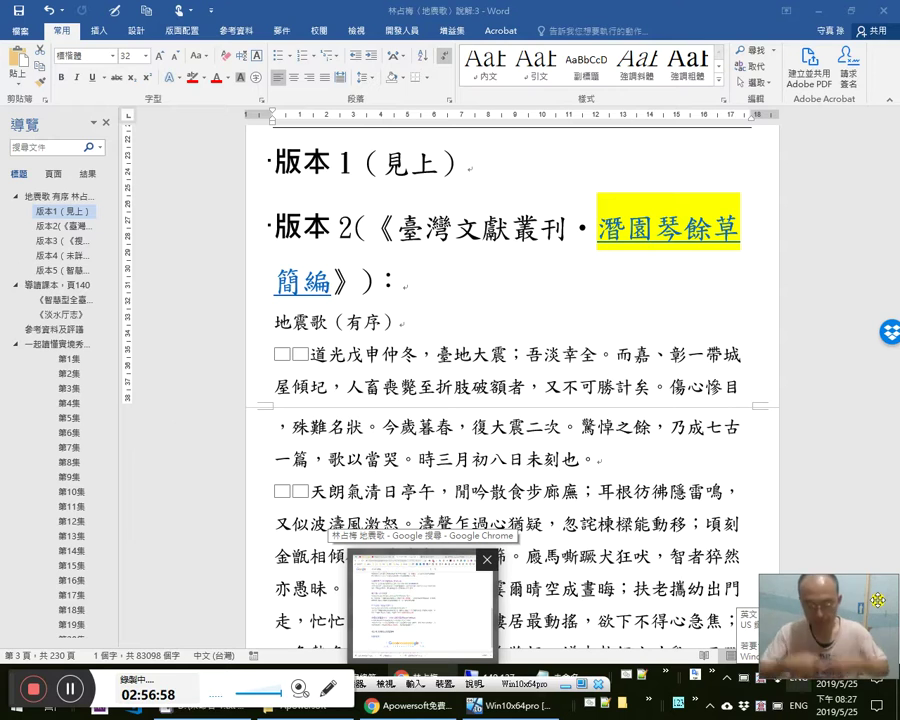
key(alt+Tab)
key(alt+Tab)
key(alt+shift+Tab)
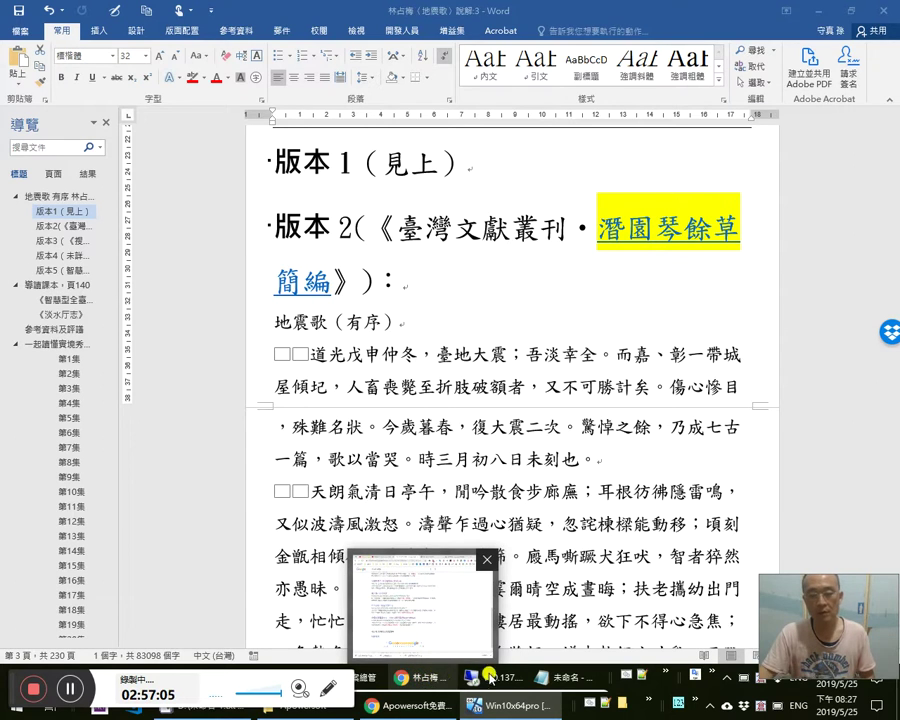
mouse_move(372, 683)
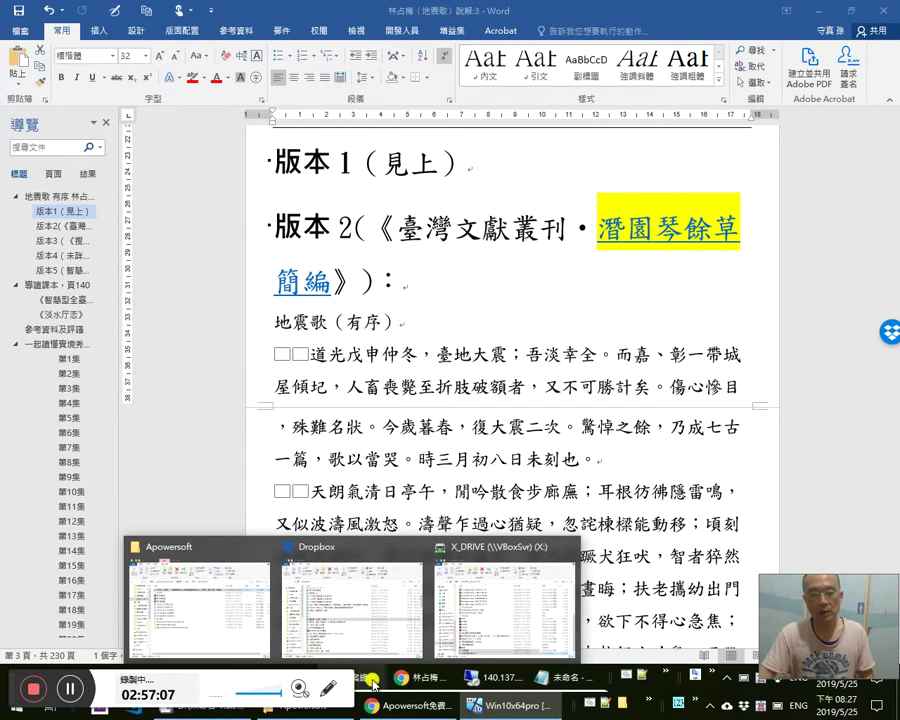
click(422, 683)
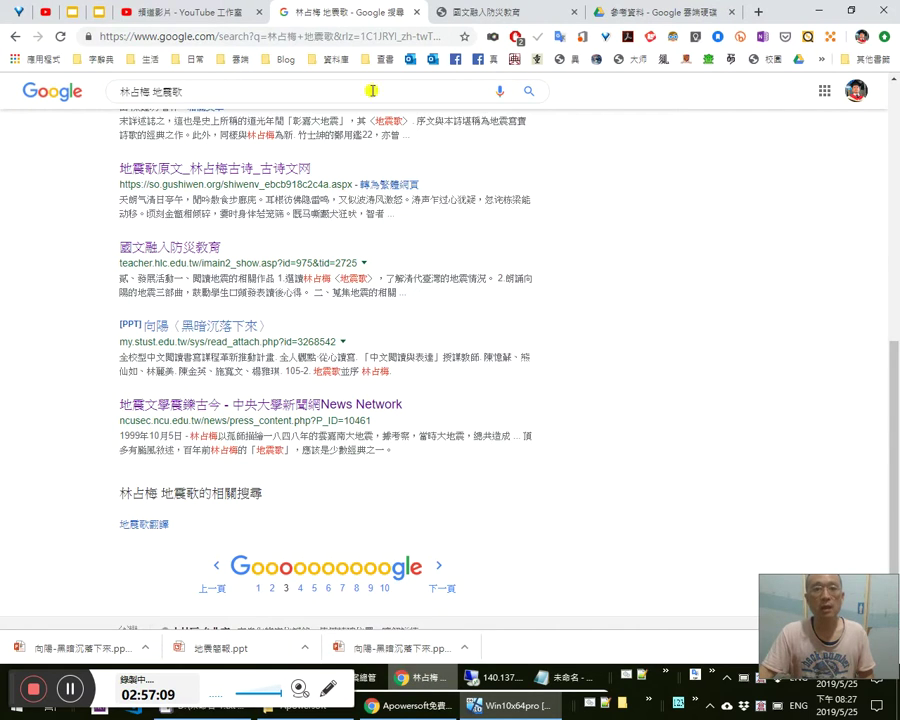
click(614, 20)
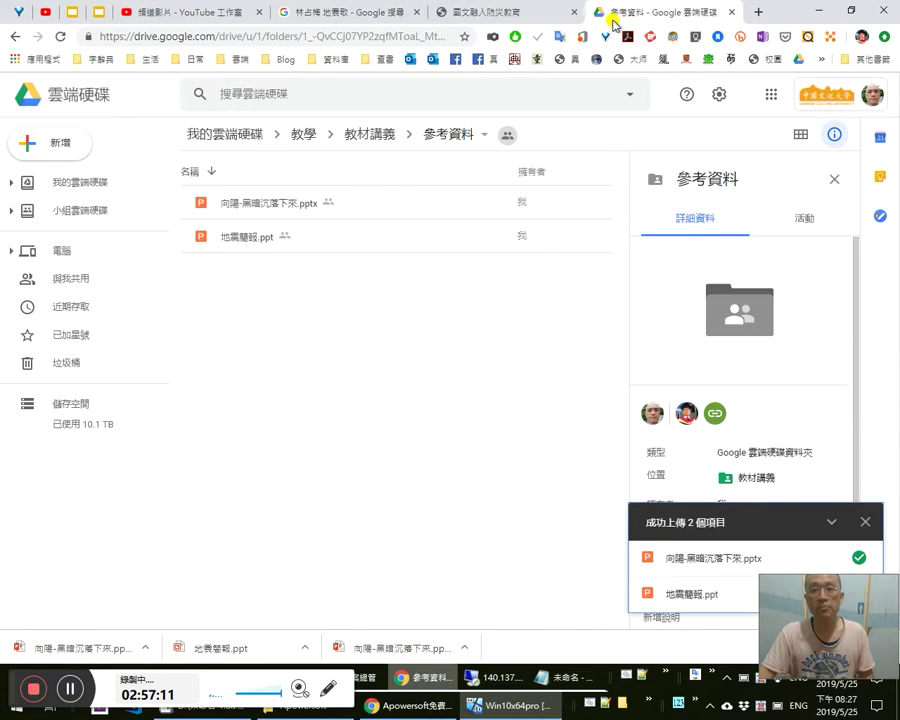
click(868, 522)
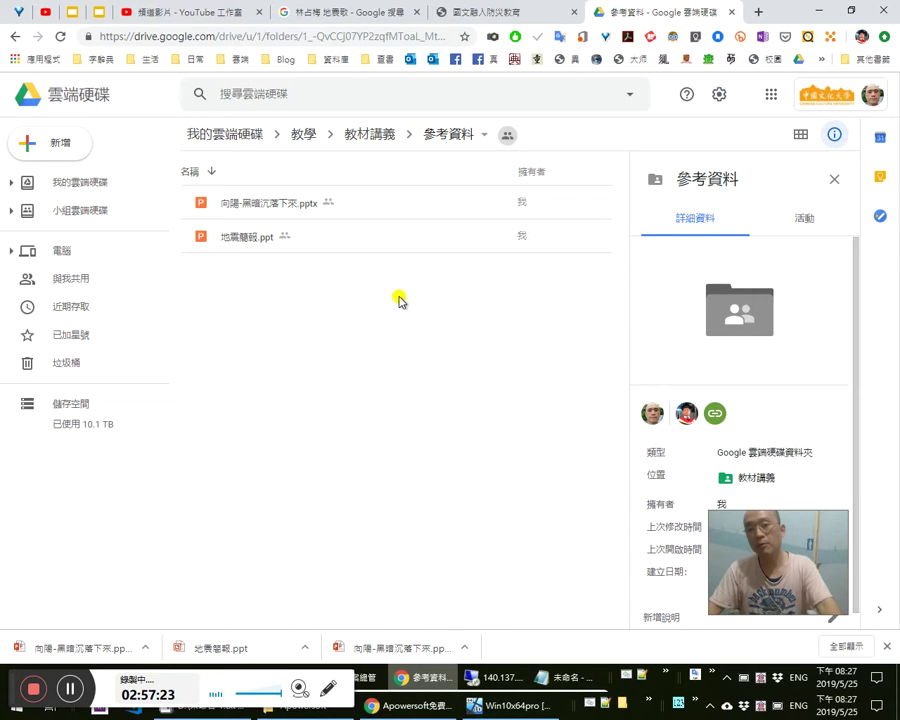
drag(800, 574, 863, 610)
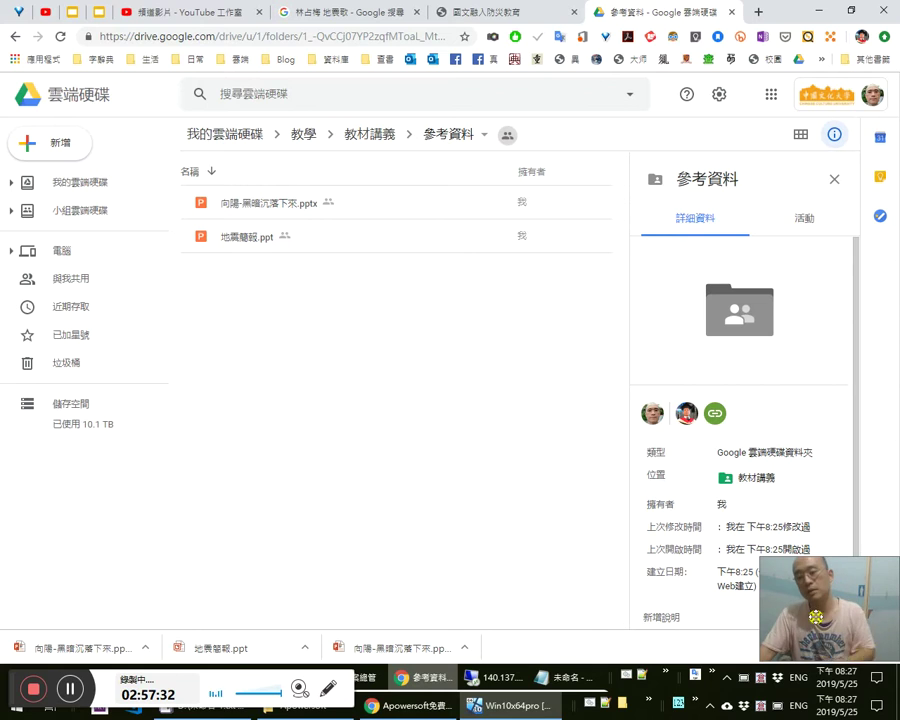
drag(816, 617, 826, 630)
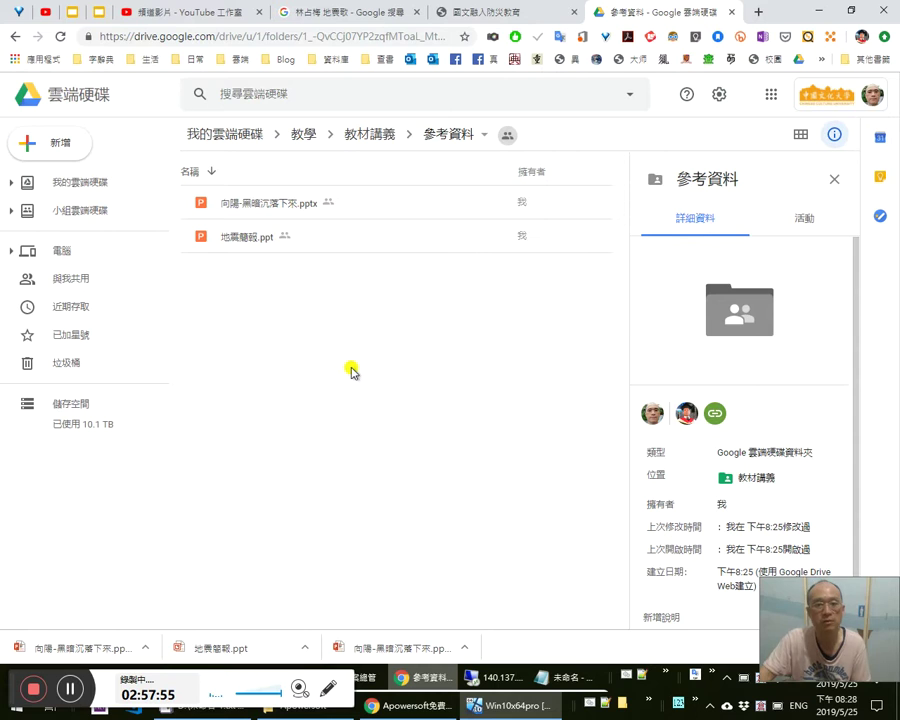
mouse_move(871, 636)
mouse_down()
mouse_move(871, 606)
mouse_move(871, 628)
mouse_up()
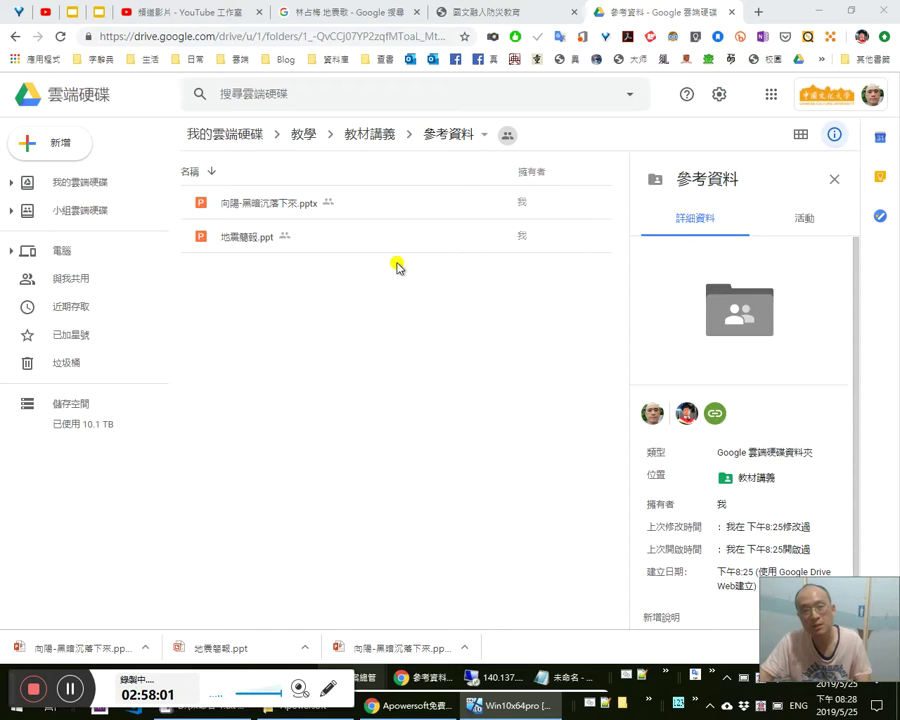
Step: Switch to the Word commentary, return to its beginning and place the cursor in the poem's 霎時身體若籠篩 line
key(alt+Tab)
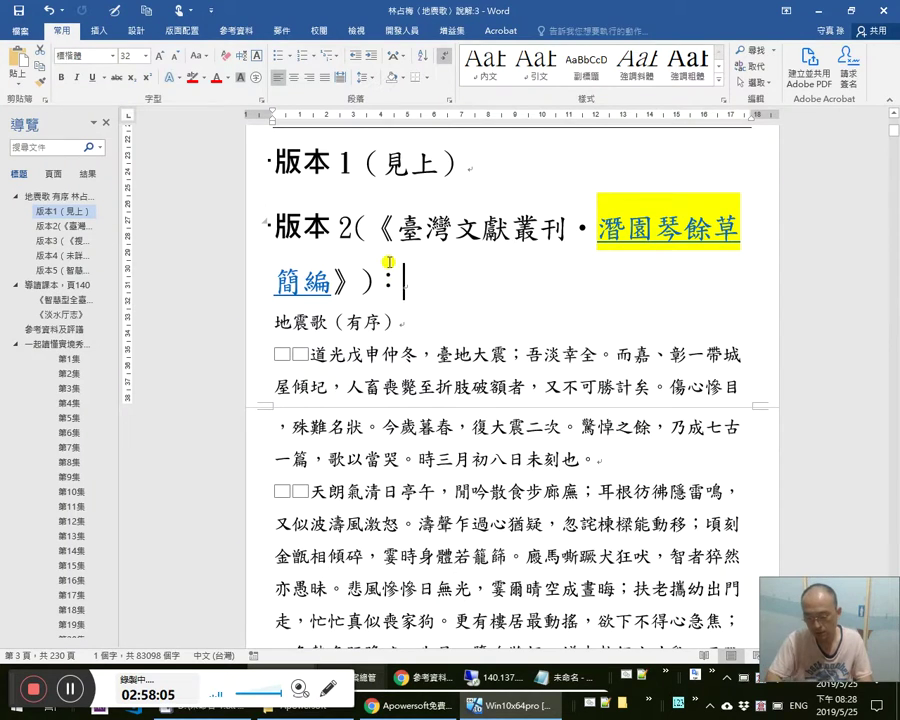
key(ctrl+Home)
scroll(568, 426, down, 5)
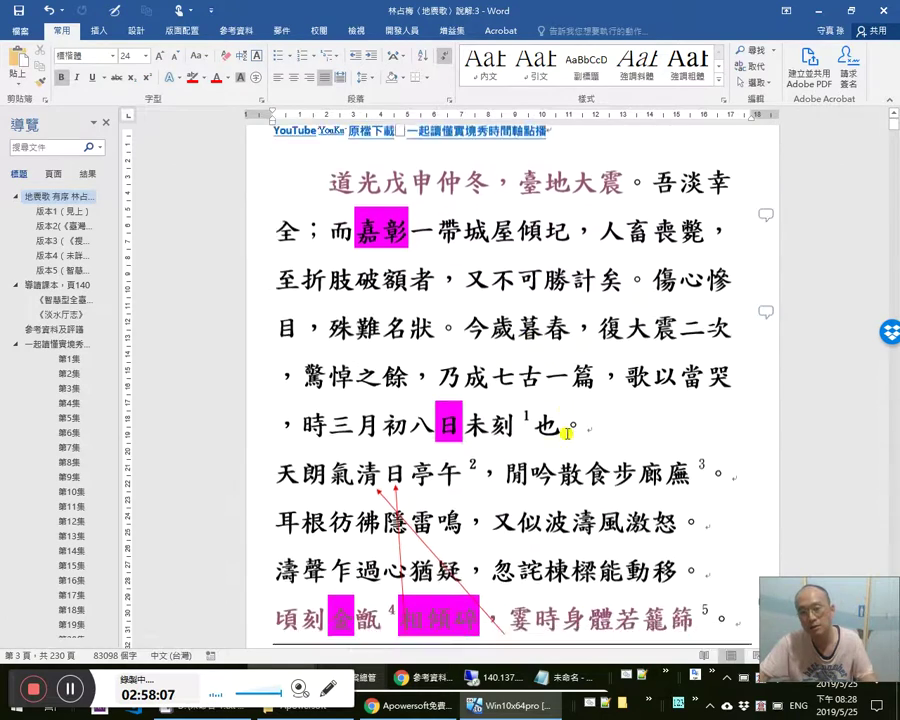
click(579, 426)
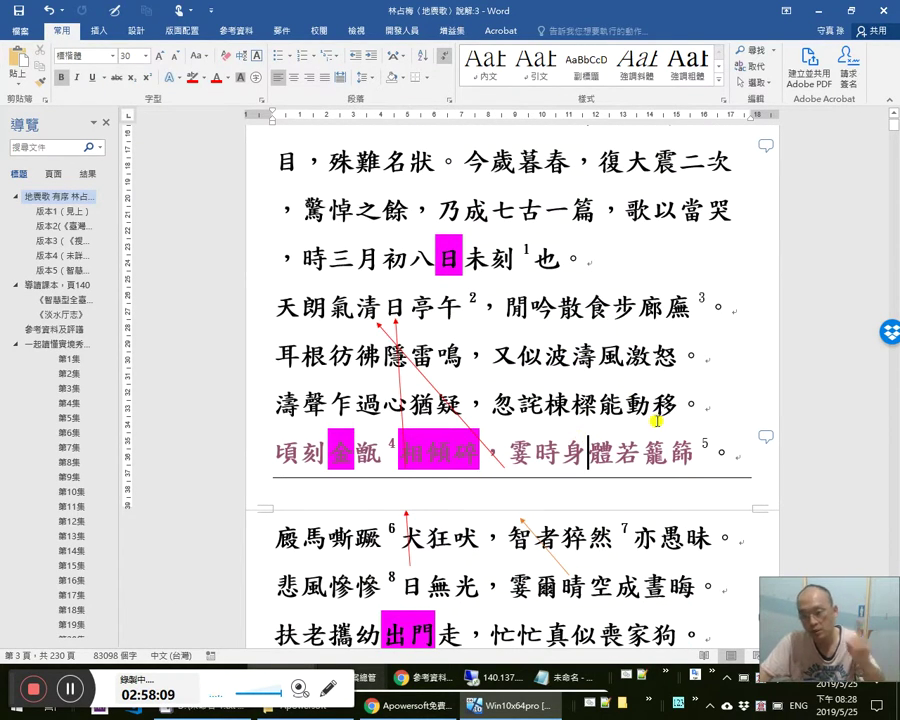
drag(877, 646, 877, 558)
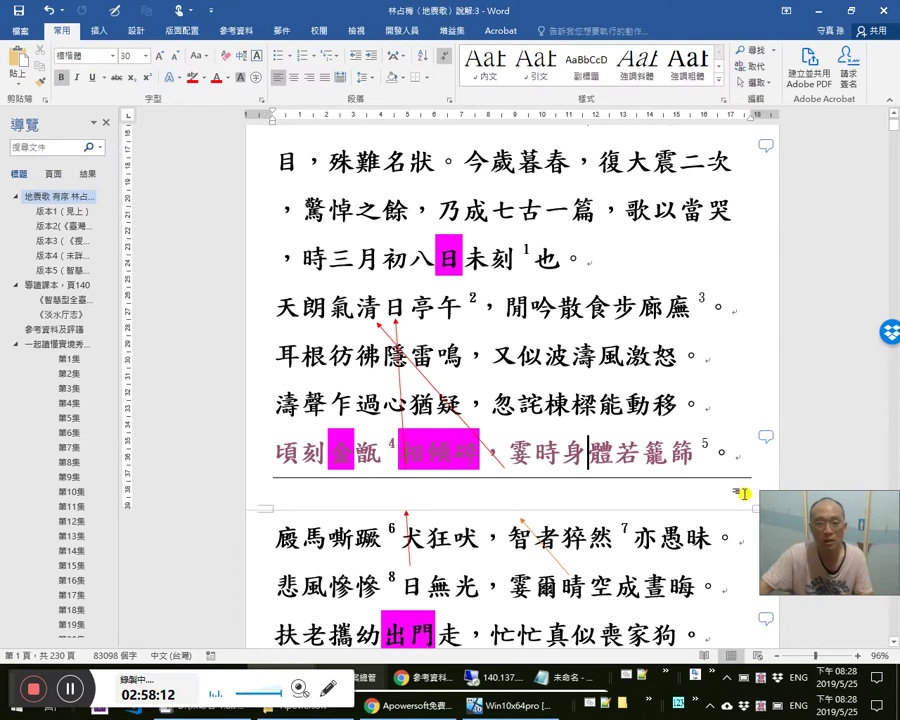
Step: Switch to the other Chrome window and search Google for 進賢冠 in a new tab
key(alt+Tab)
key(alt+Tab)
key(alt+Tab)
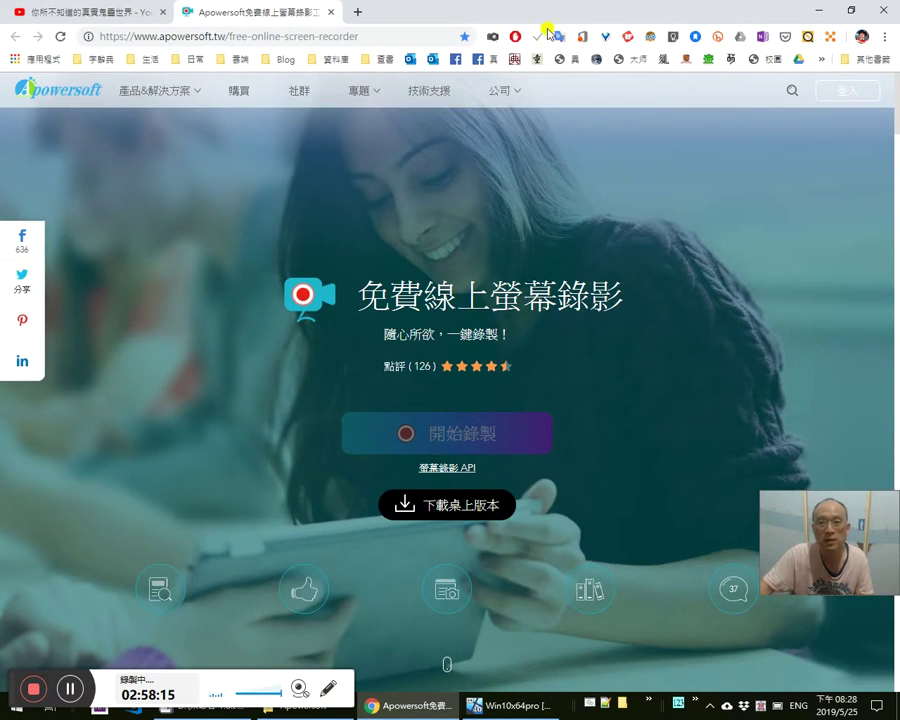
click(357, 13)
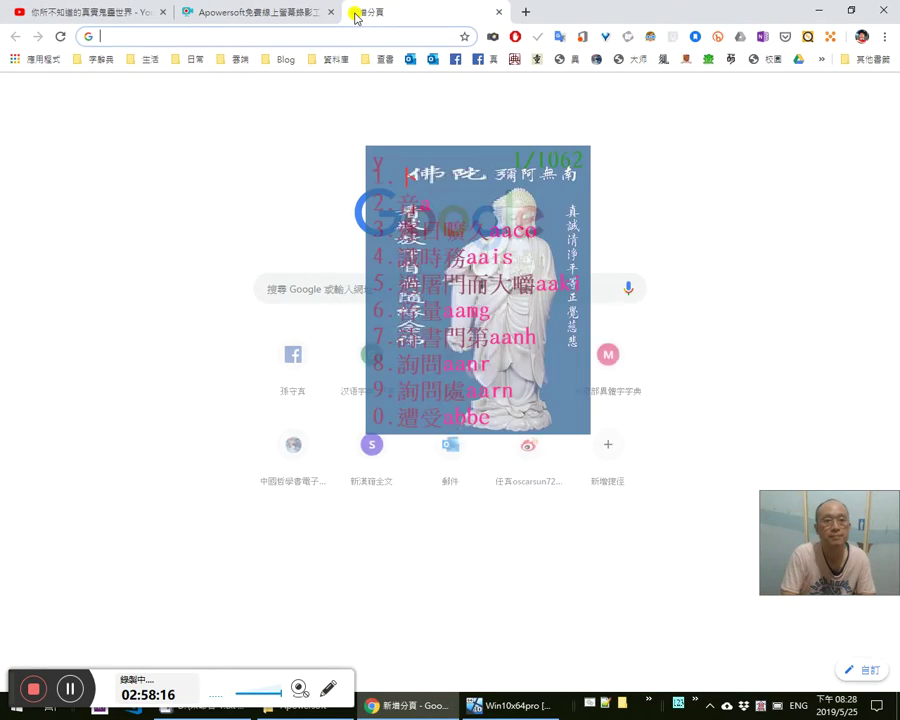
text(進擊)
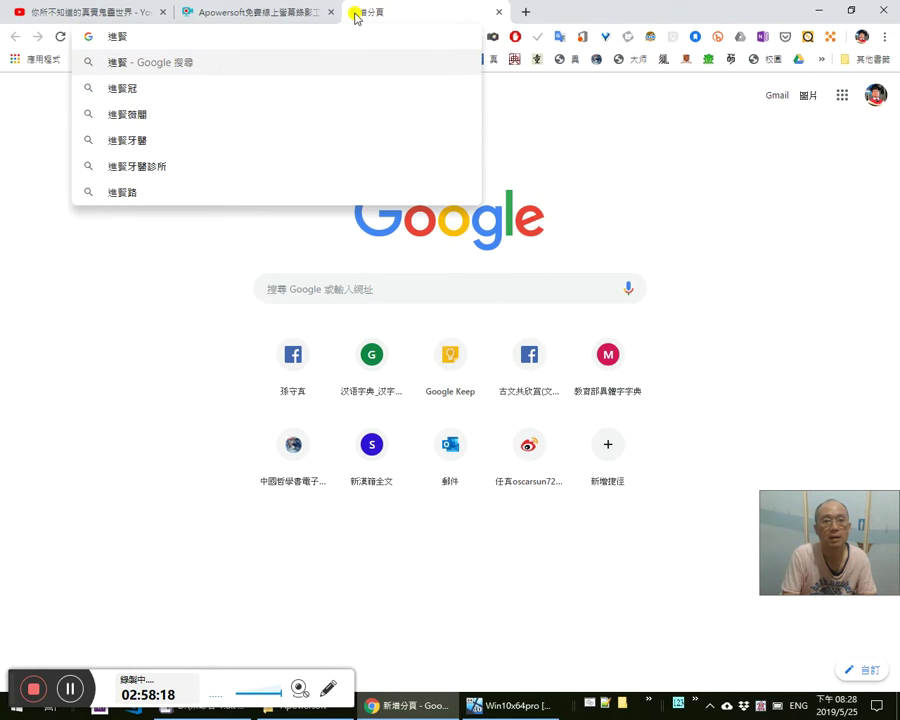
key(Down)
key(Return)
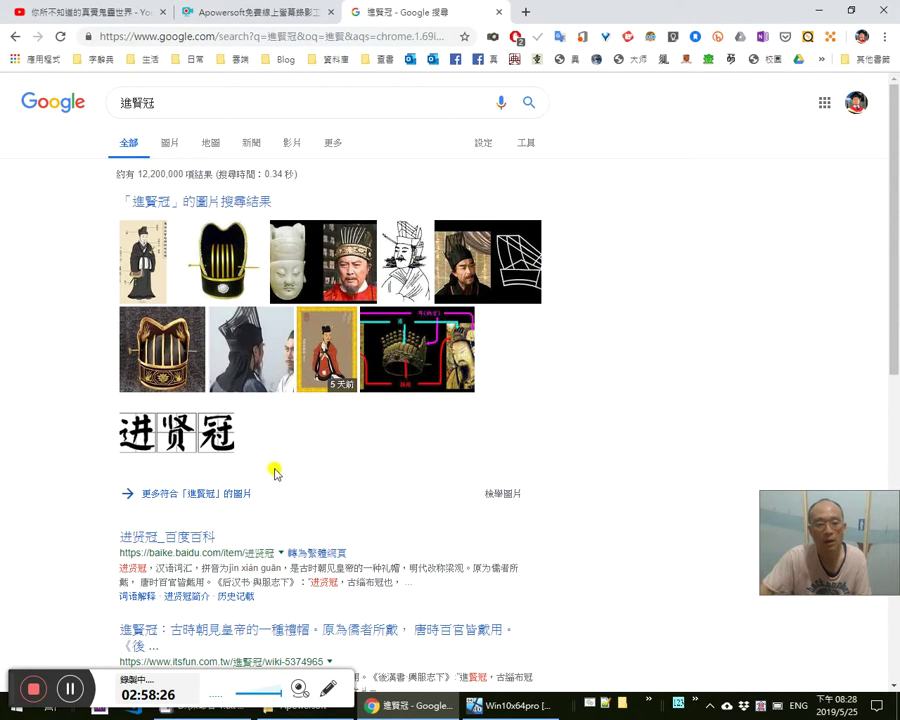
Step: Open the Baidu Baike article on 进贤冠 and read from its introduction through to the 分类 section
scroll(273, 470, down, 1)
click(216, 466)
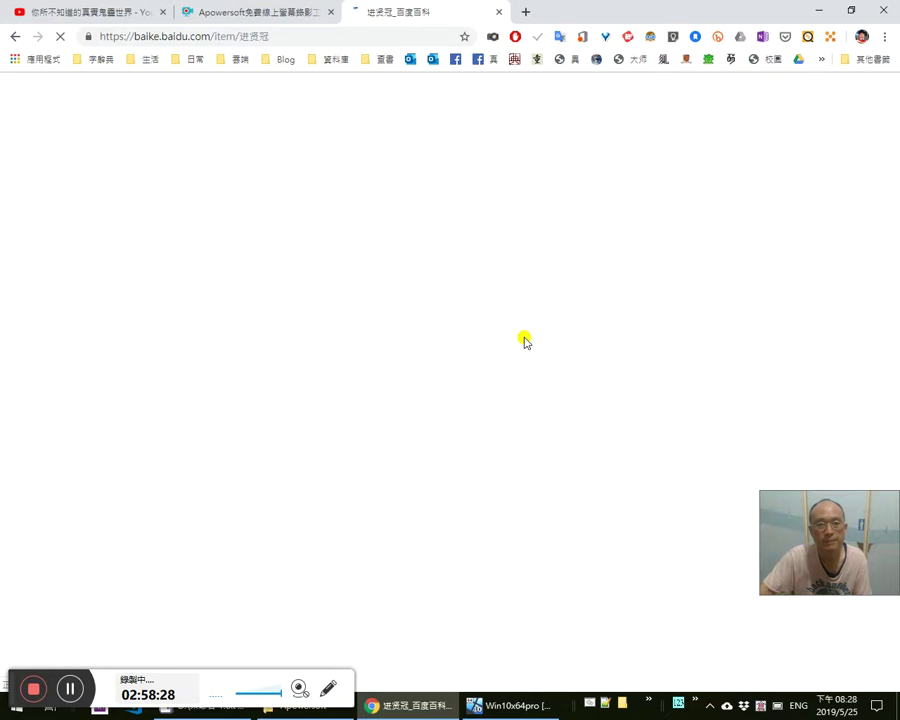
scroll(301, 354, down, 2)
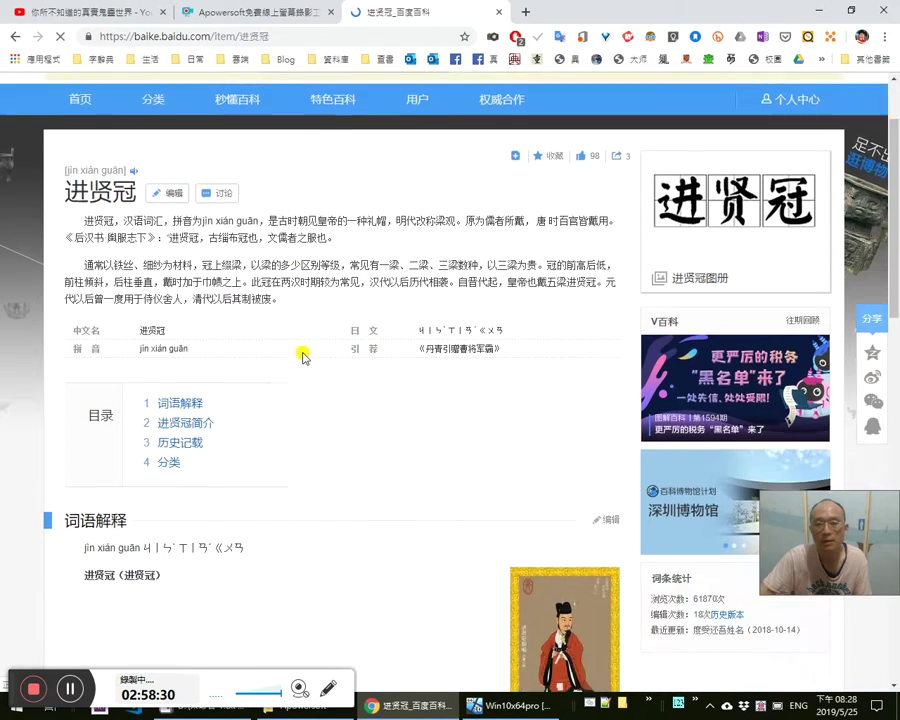
scroll(262, 336, up, 1)
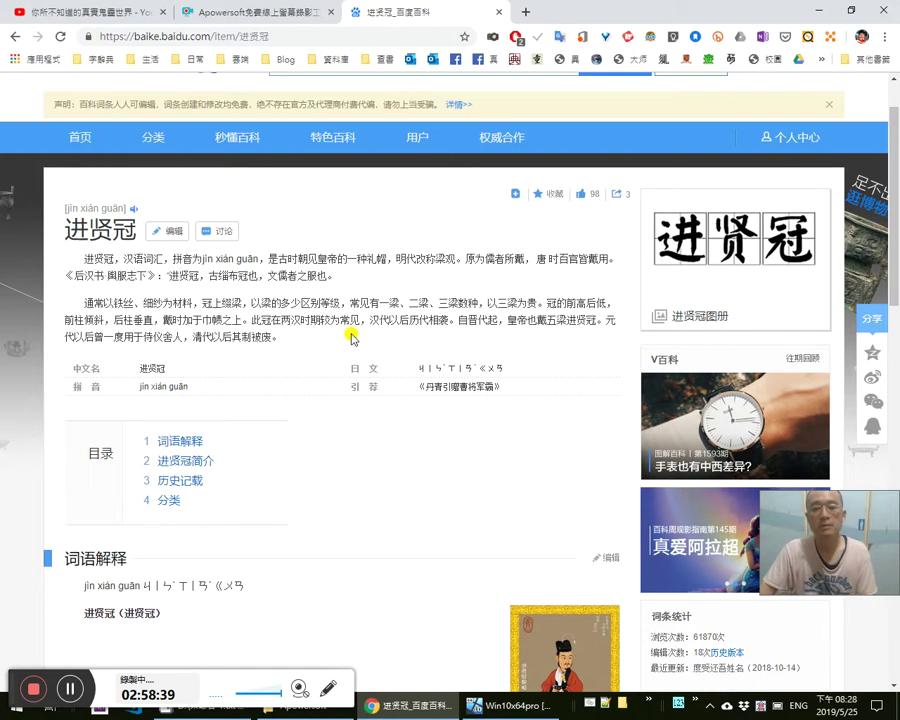
drag(313, 340, 295, 318)
scroll(341, 345, down, 4)
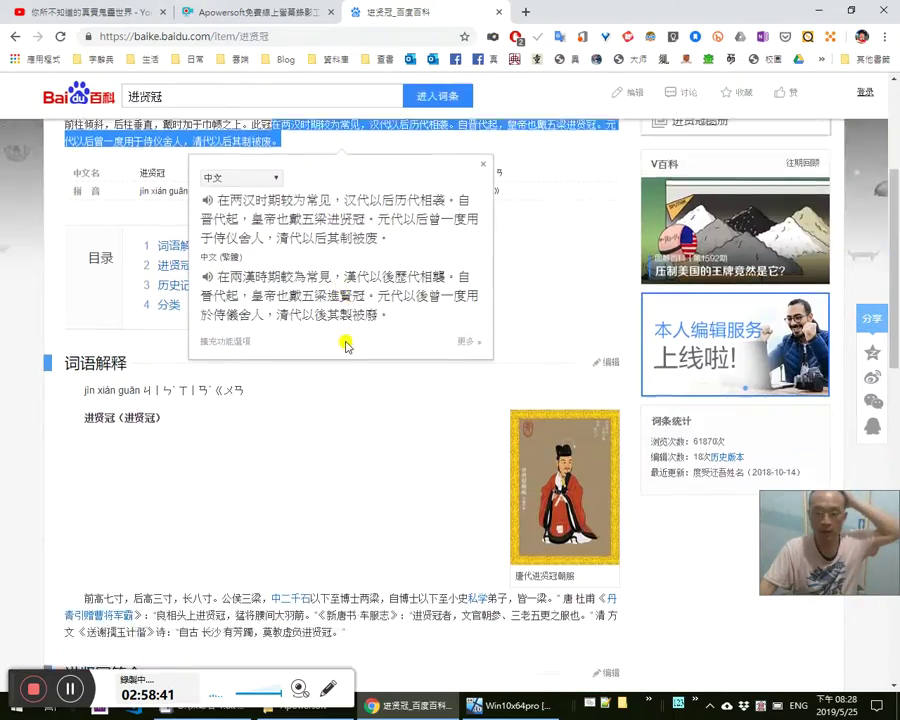
scroll(360, 344, down, 2)
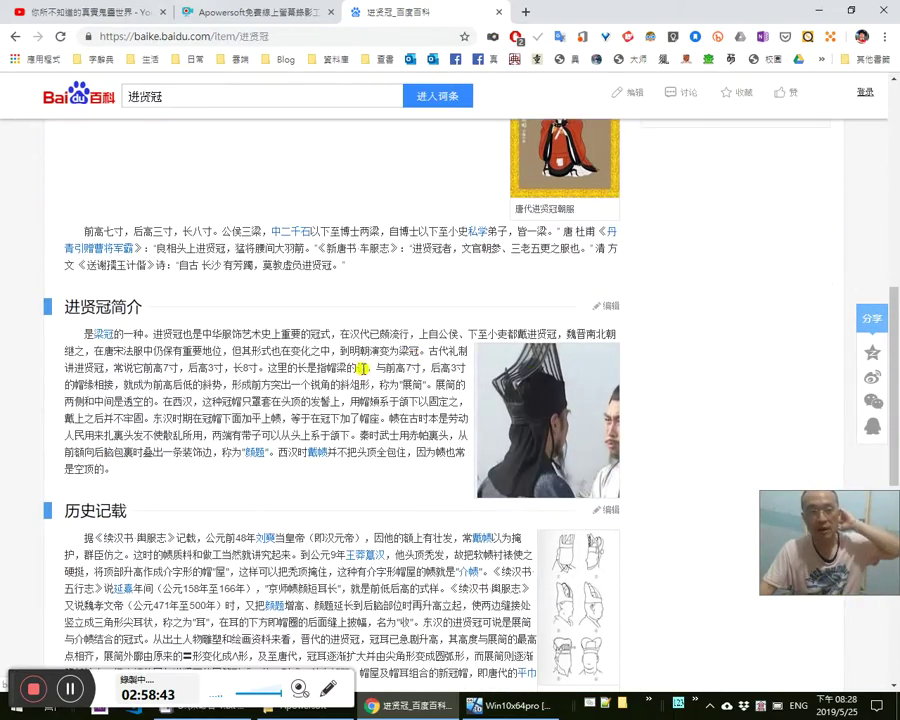
scroll(365, 330, down, 2)
scroll(367, 360, down, 2)
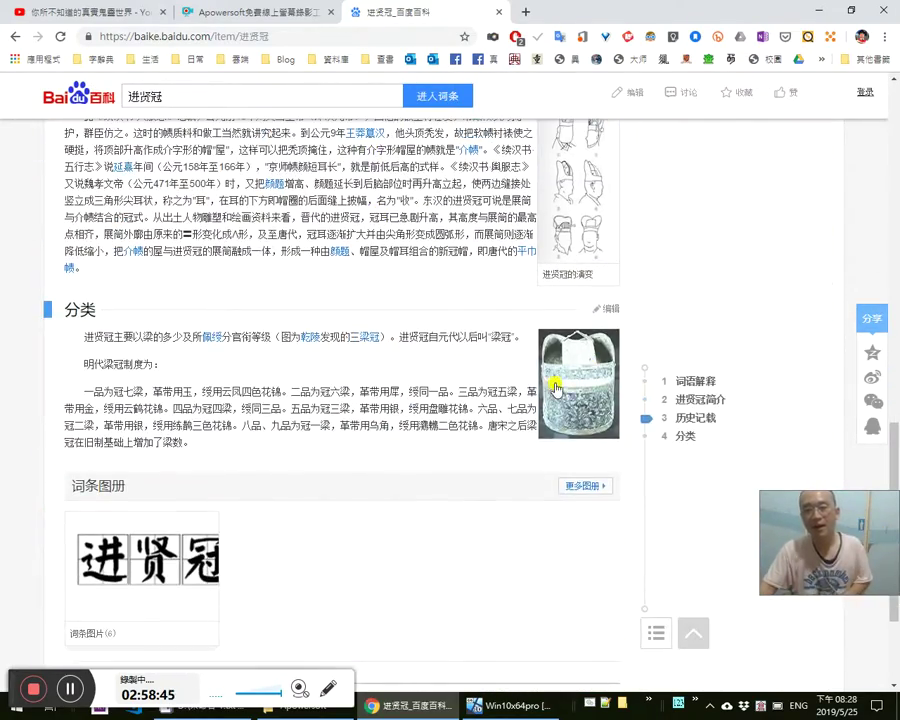
Step: View the article's hat photos and the 进贤冠的演变 drawing, close the picture tab and switch back to the Word commentary
click(578, 381)
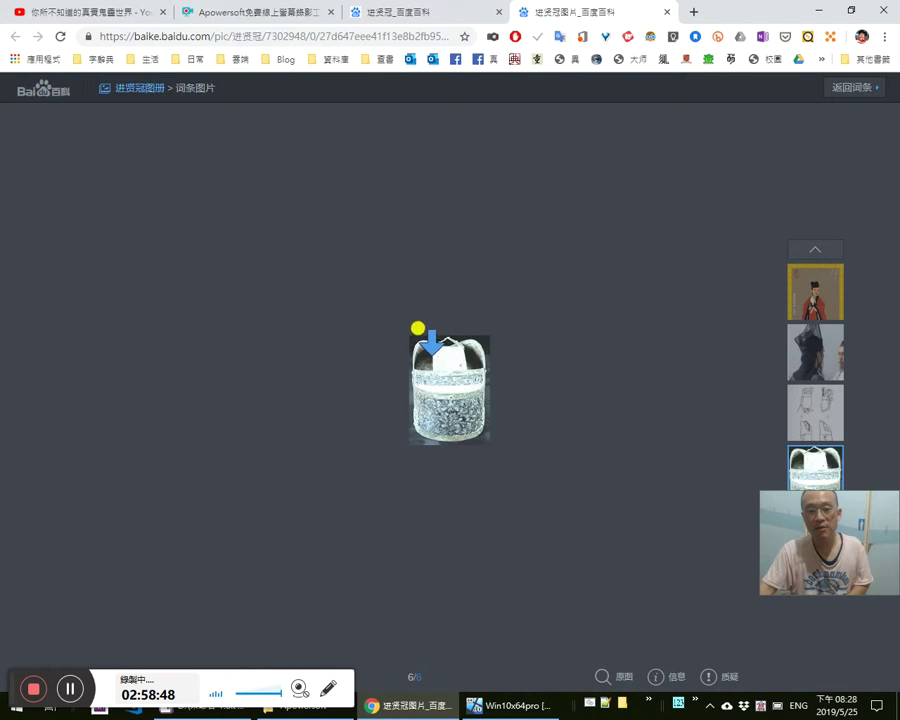
click(793, 349)
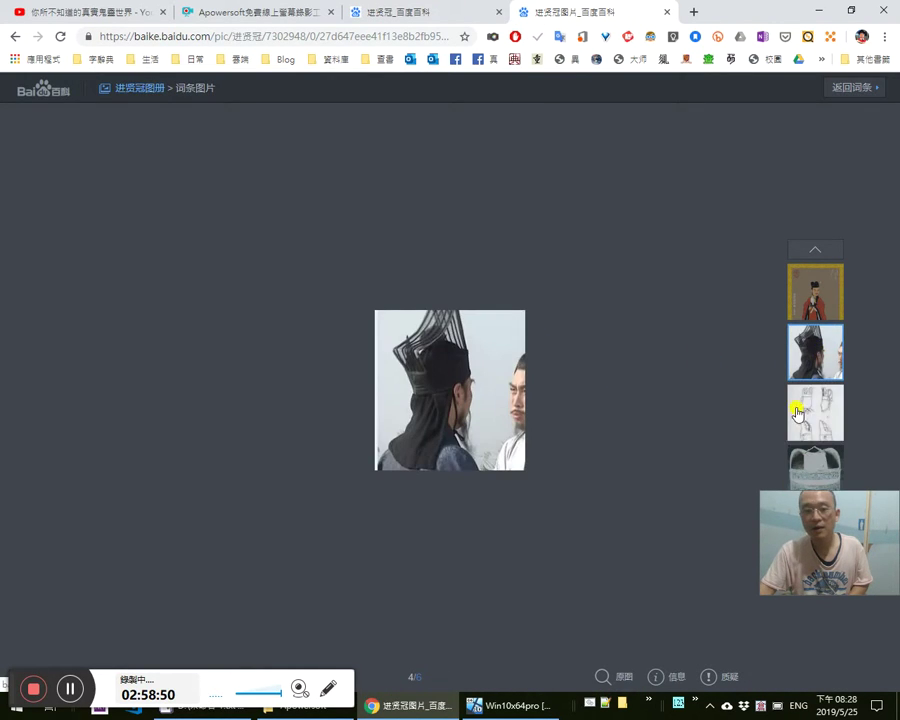
click(805, 397)
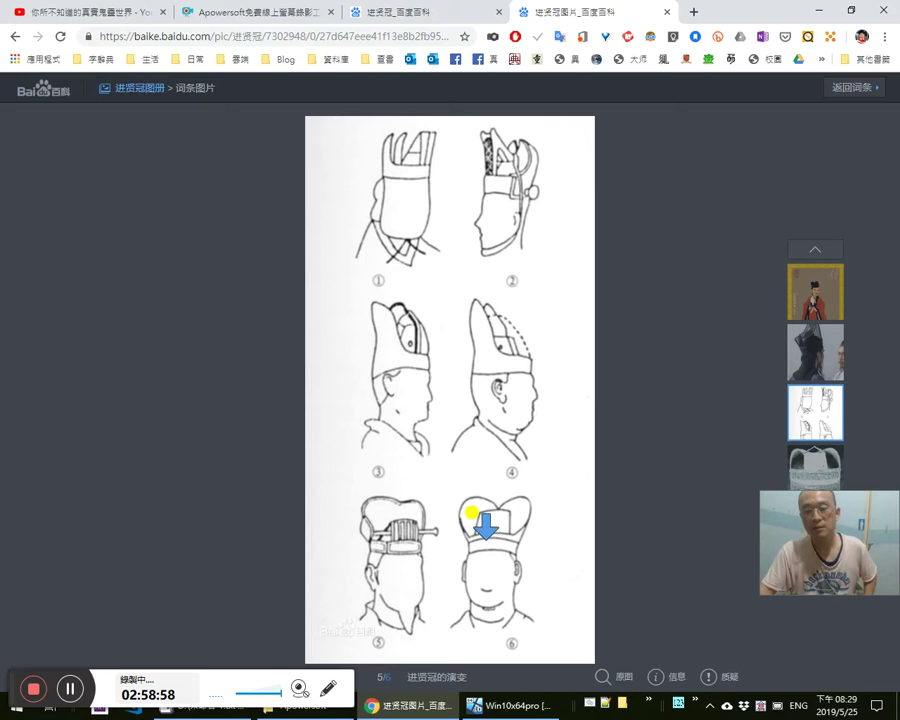
click(823, 362)
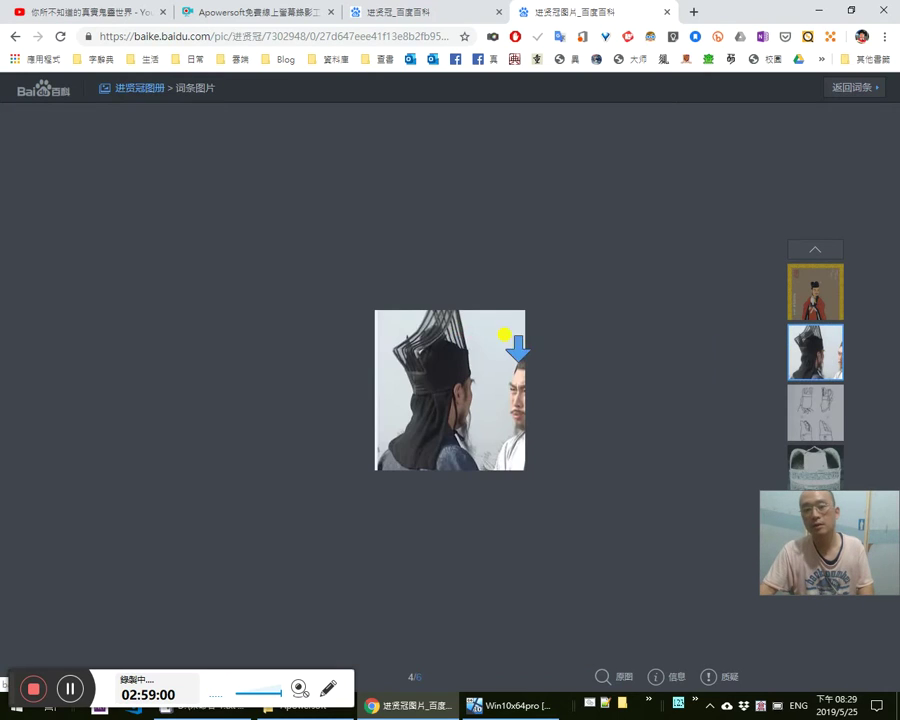
middle_click(543, 13)
key(alt+Tab)
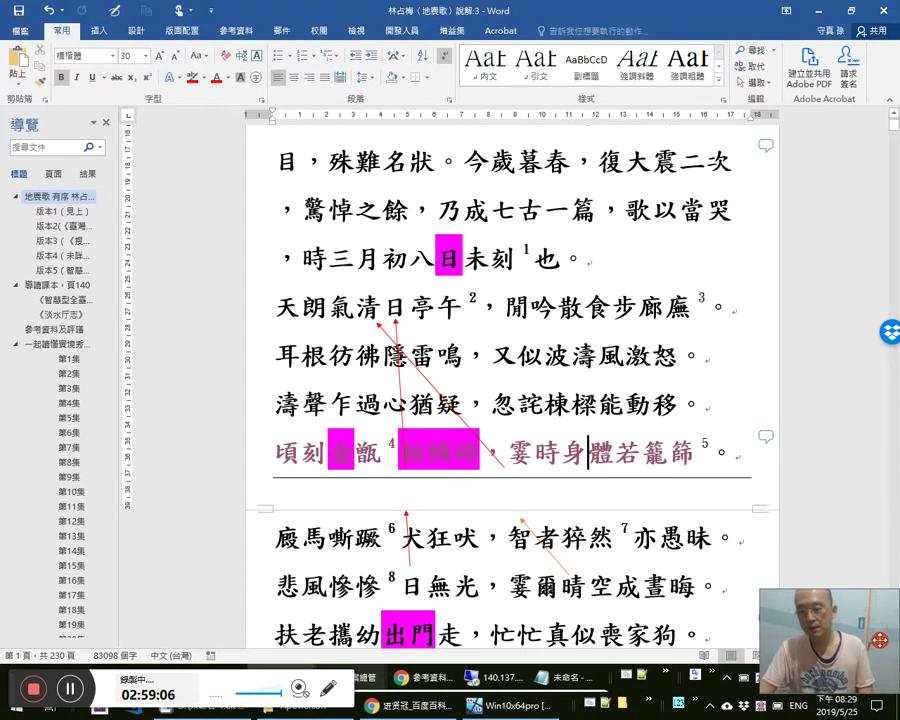
drag(880, 636, 865, 622)
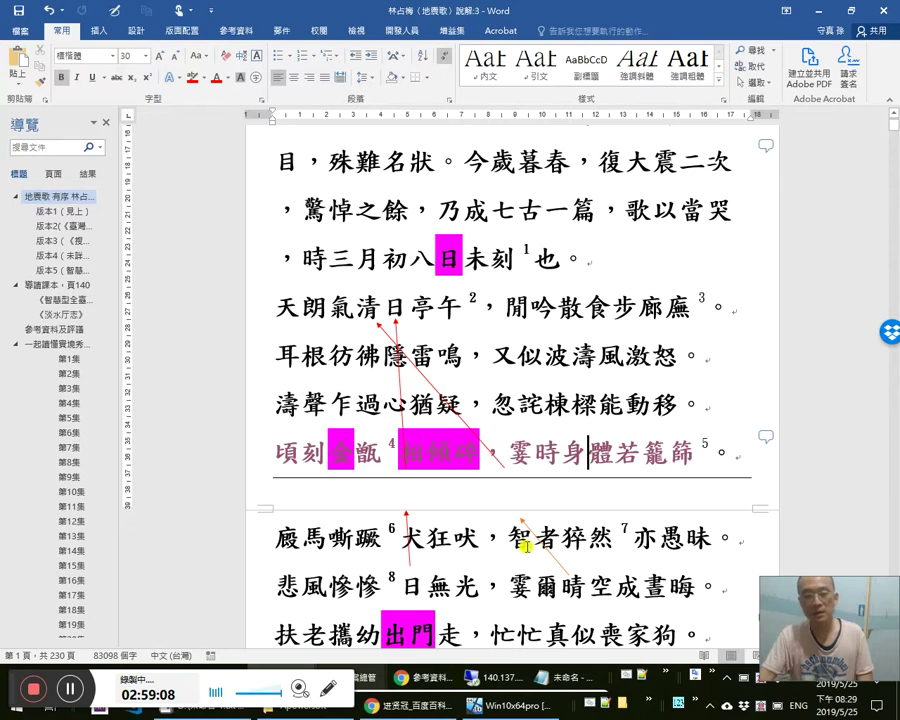